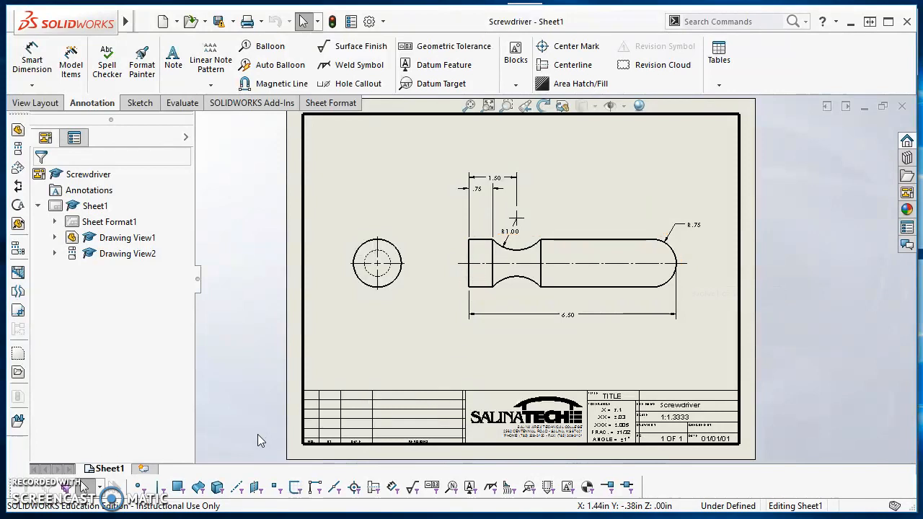
Create a new part and open a sketch on the Front Plane
click(163, 21)
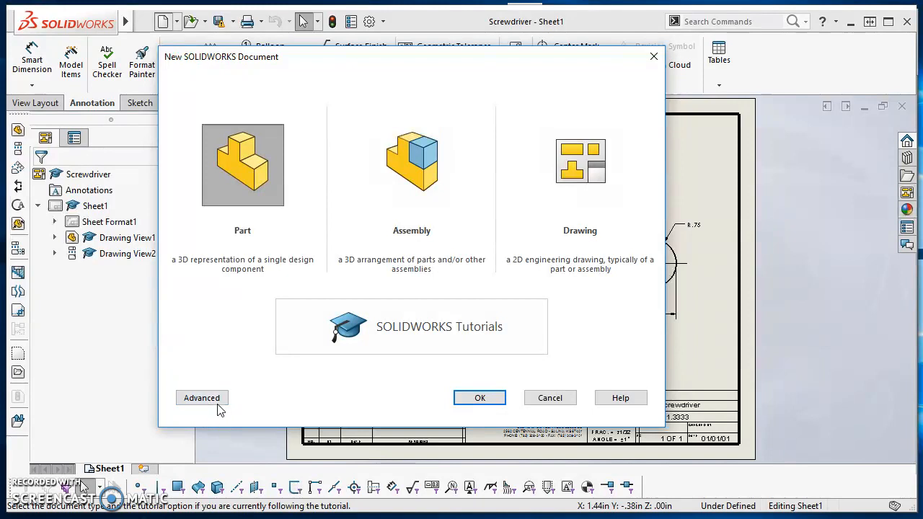
double_click(247, 167)
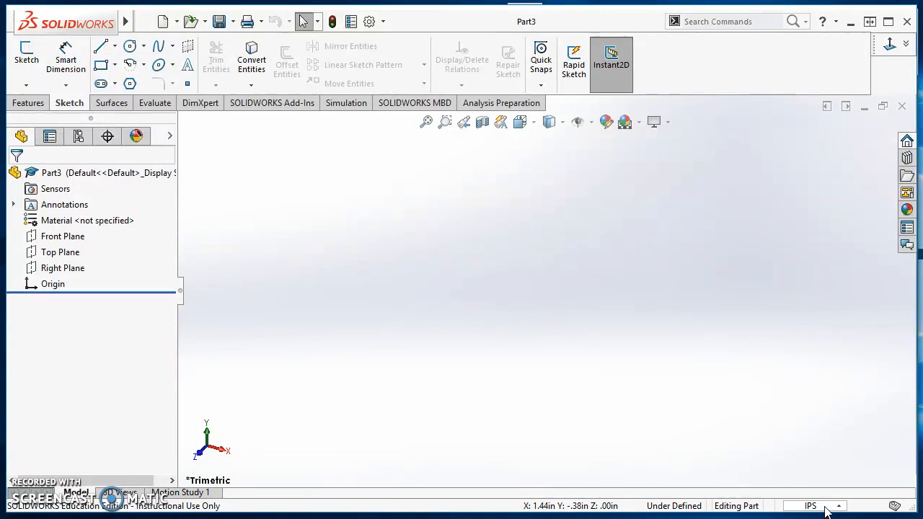
click(25, 53)
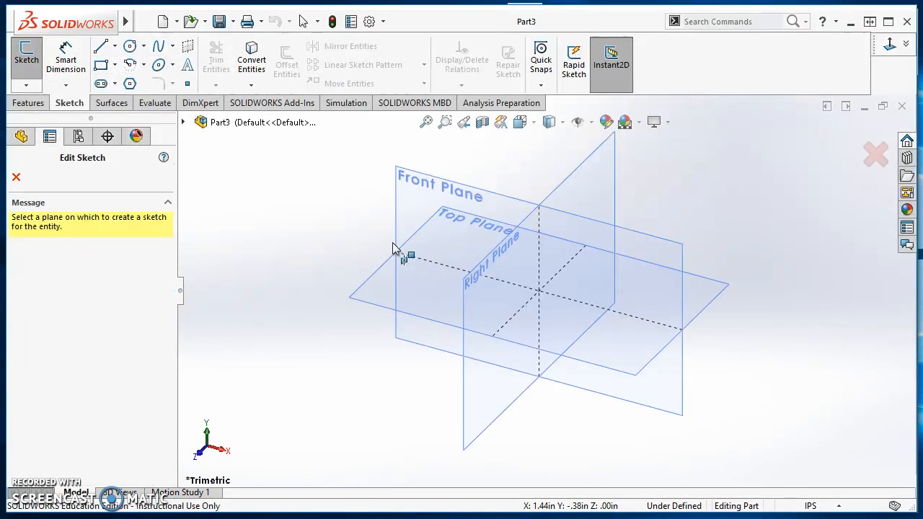
click(426, 179)
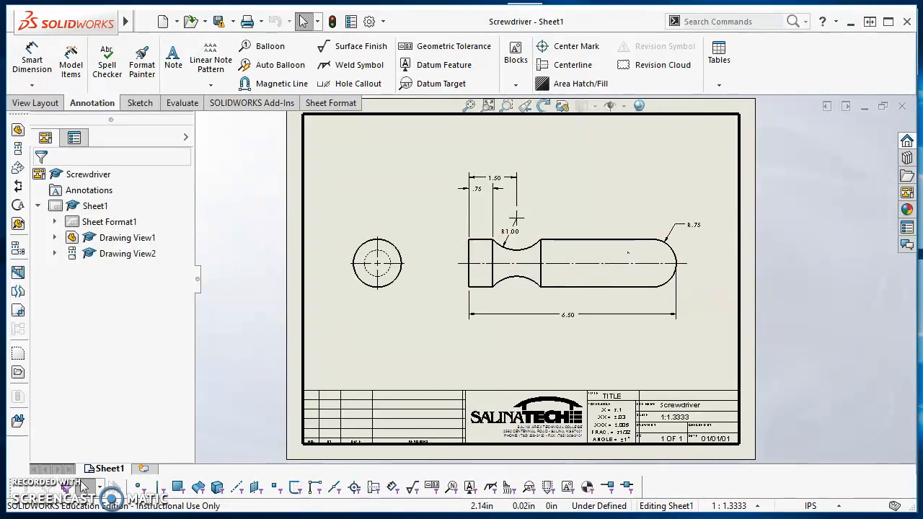
click(371, 499)
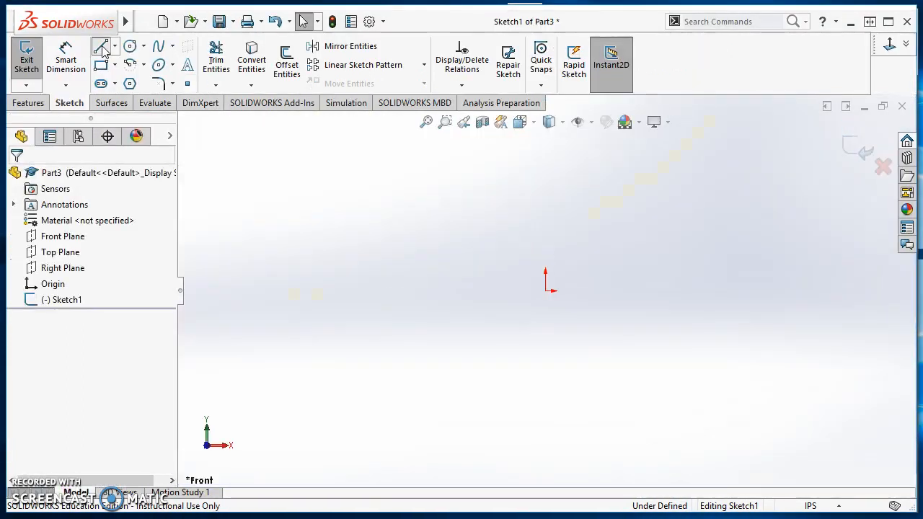
Sketch a 0.75 in vertical line up from the origin, followed by a 0.75 in horizontal line from its upper end
click(101, 47)
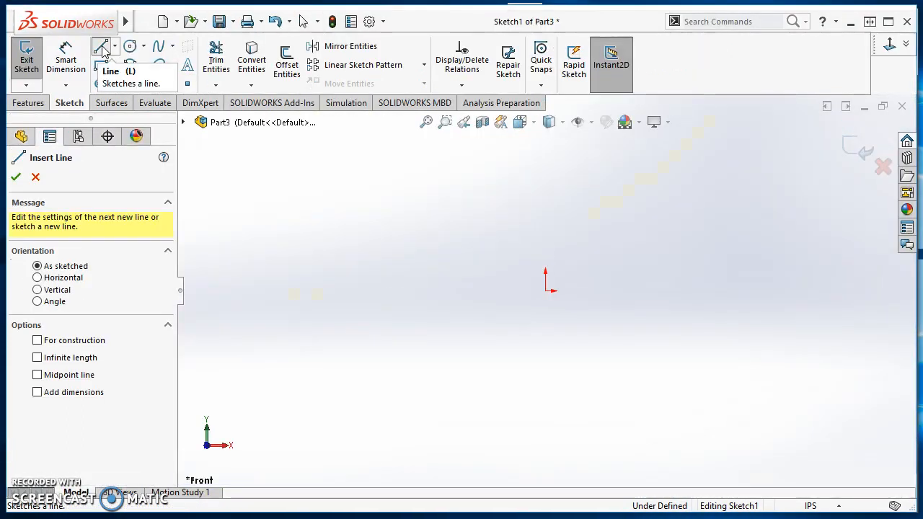
click(546, 290)
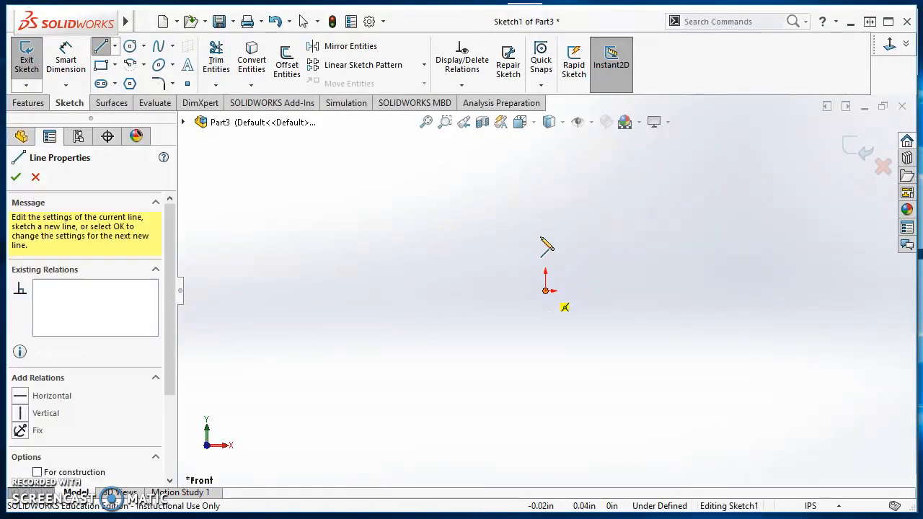
key(BackSpace)
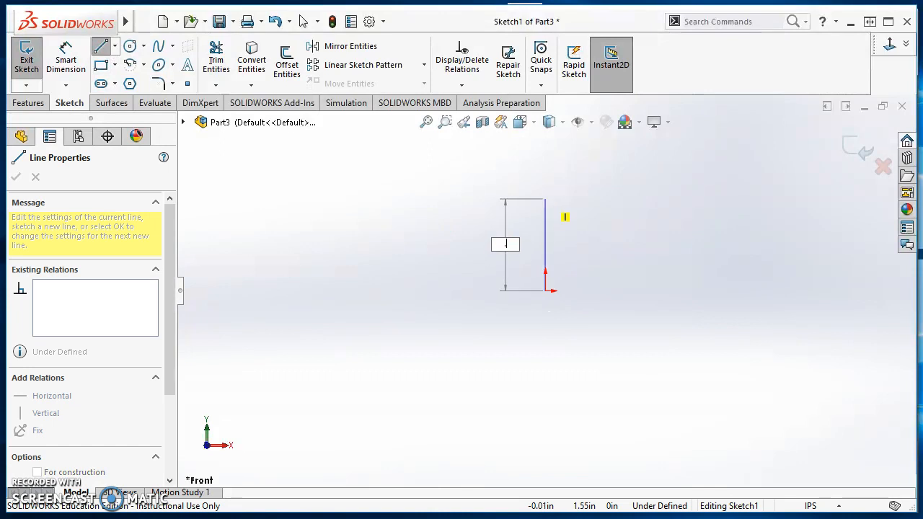
text(.75)
key(Return)
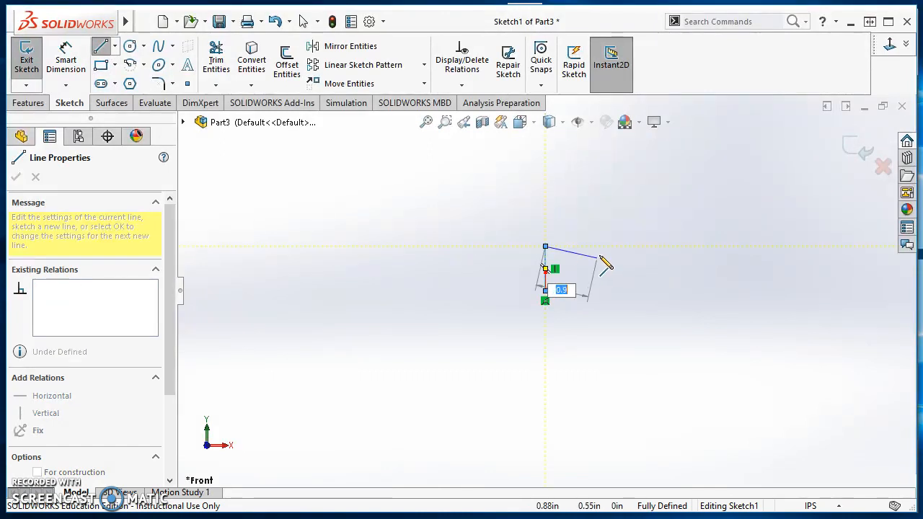
text(.75)
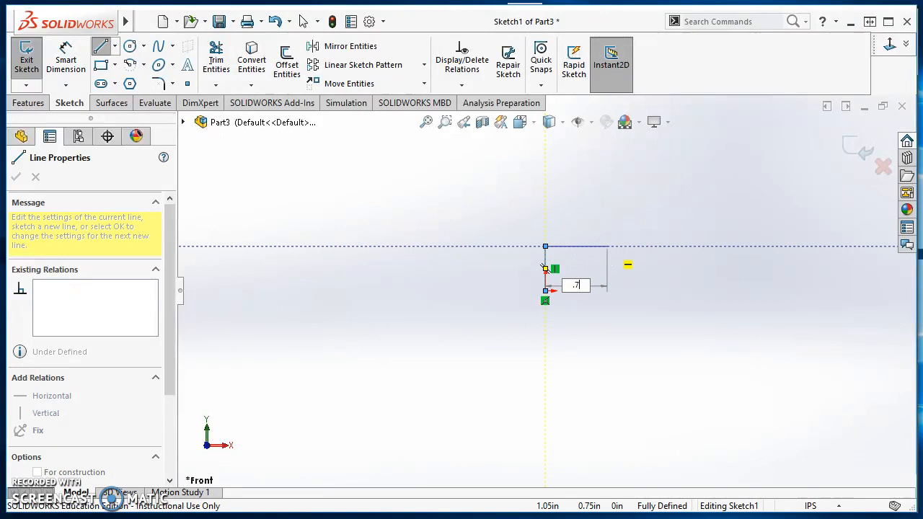
key(Return)
key(Escape)
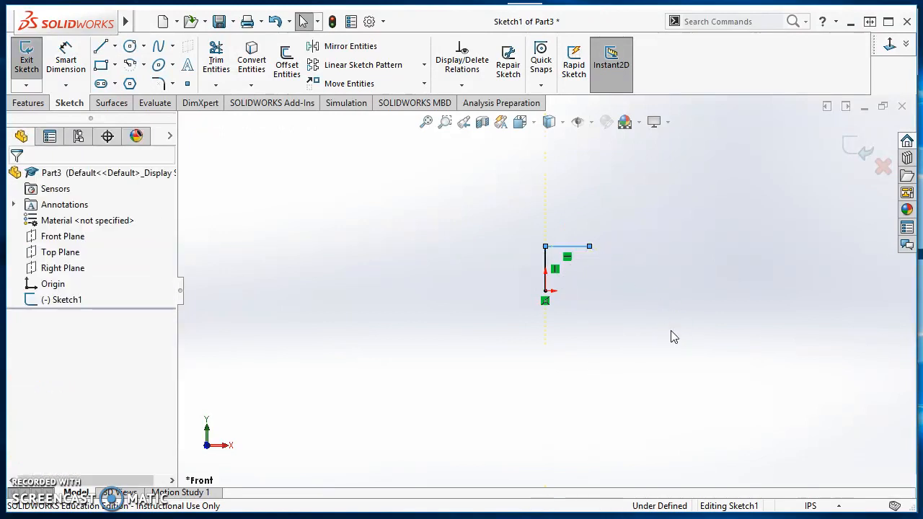
Sketch a 6.5 in horizontal line from the origin as the base of the handle profile
click(100, 51)
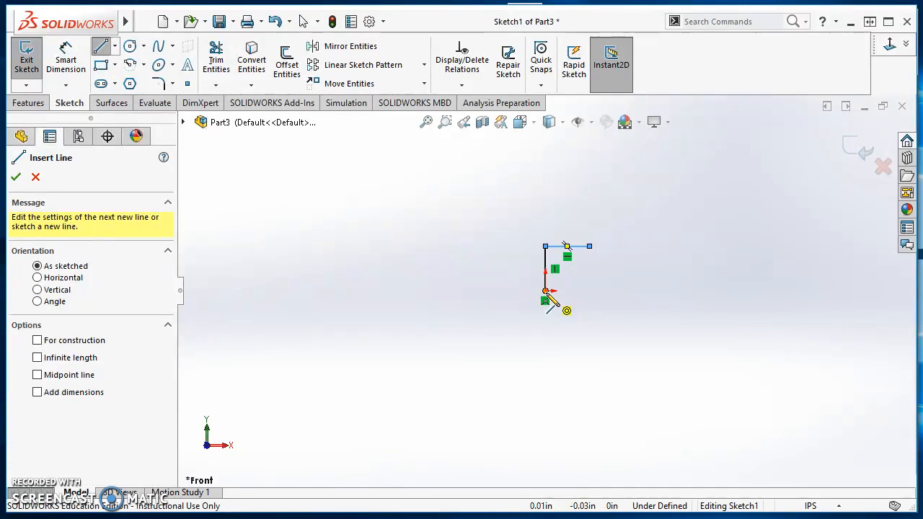
click(546, 290)
text(6)
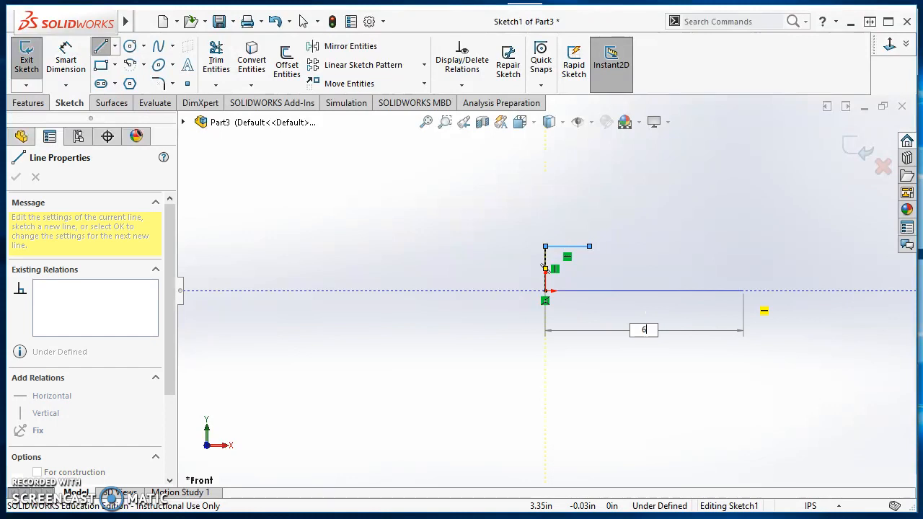
text(.5)
key(Return)
scroll(750, 307, up, 3)
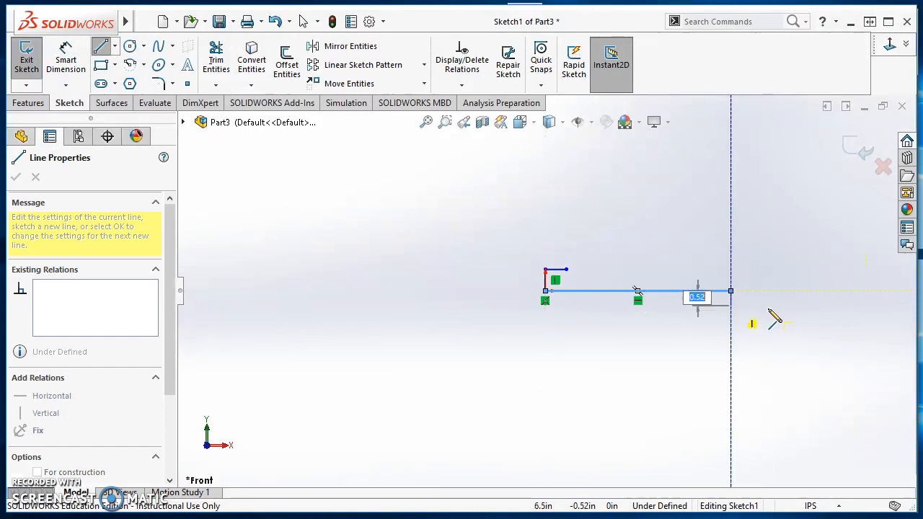
key(Escape)
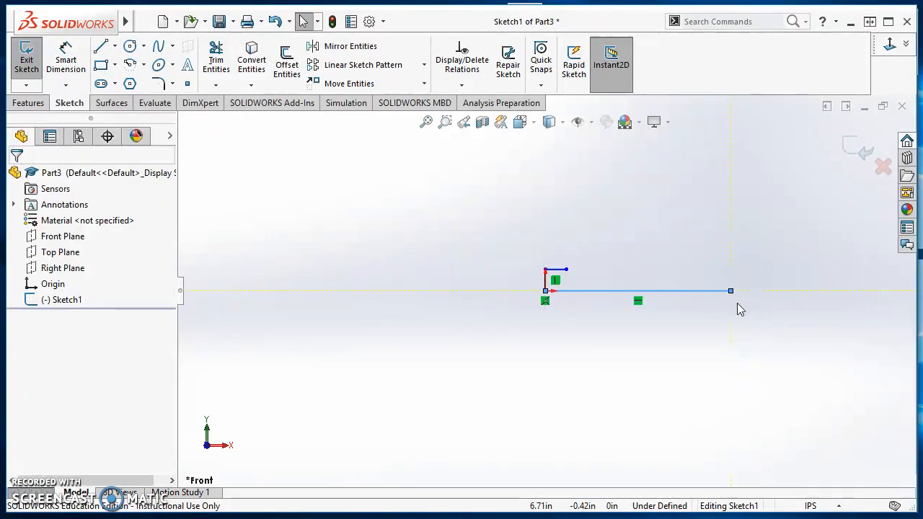
scroll(718, 287, down, 3)
click(591, 370)
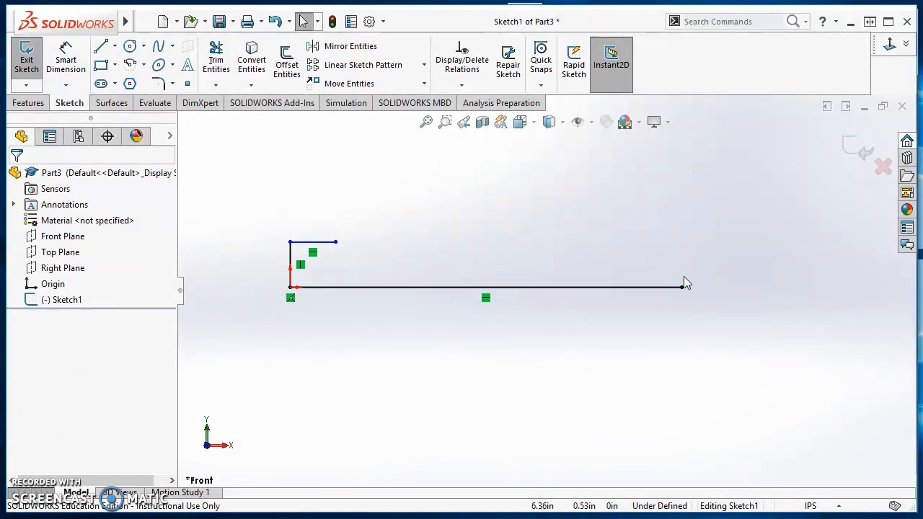
Sketch a 3-point arc of about 1.48 in radius from the base line's far end up to the short upper line's height
click(145, 67)
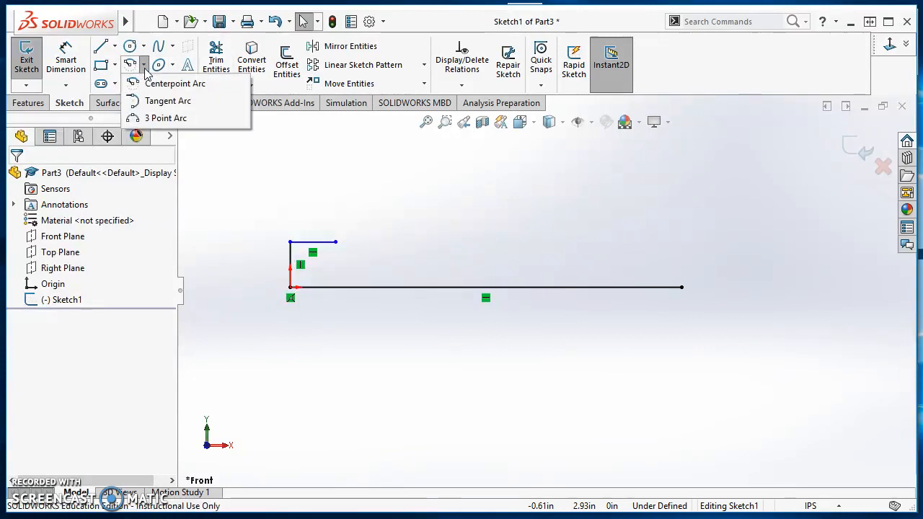
click(166, 118)
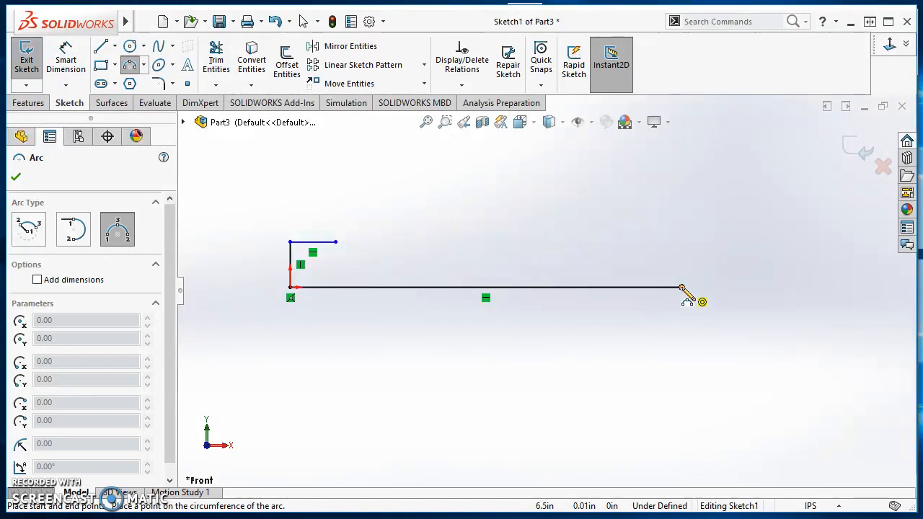
click(681, 288)
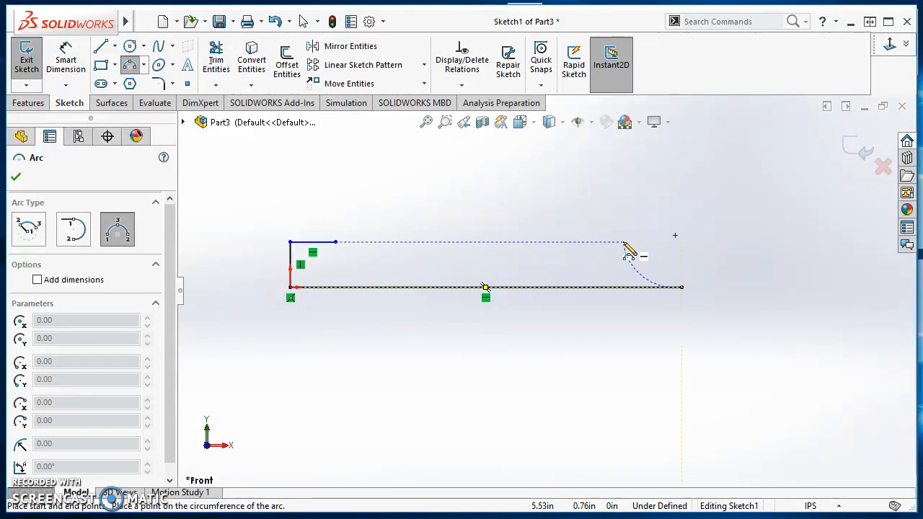
click(625, 243)
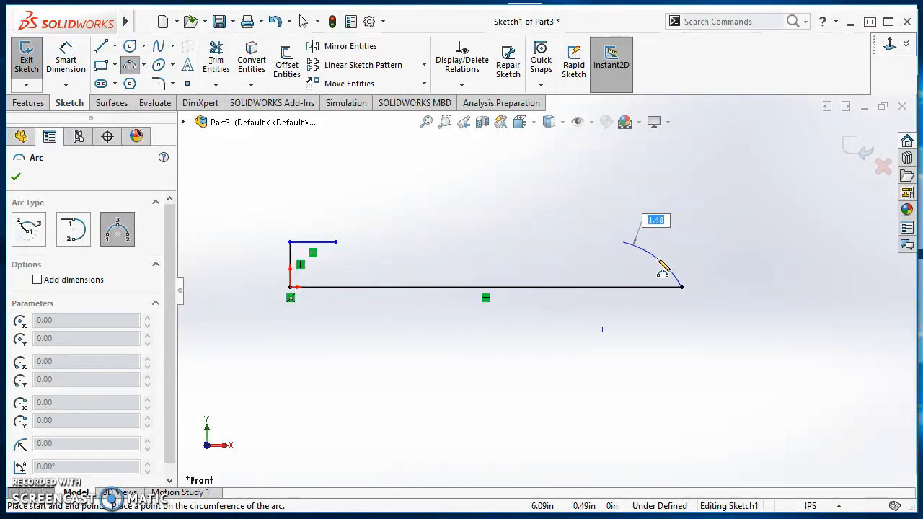
click(662, 270)
scroll(574, 404, down, 2)
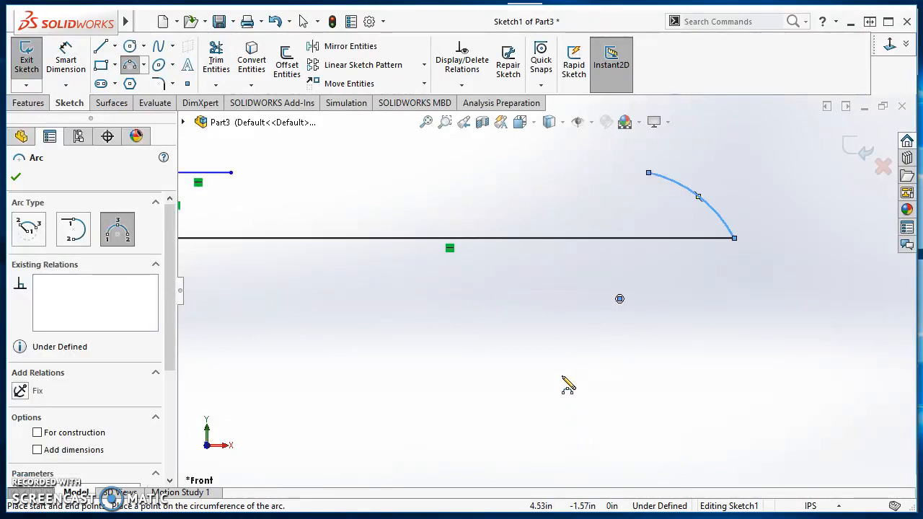
scroll(588, 372, up, 1)
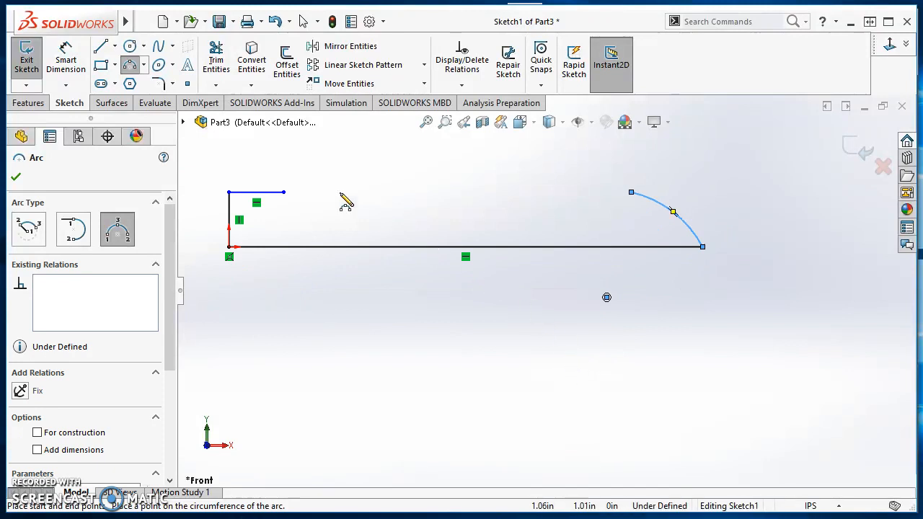
Sketch a horizontal line about 3.6 in long from the arc's upper end back toward the short upper line, leaving a gap
click(101, 49)
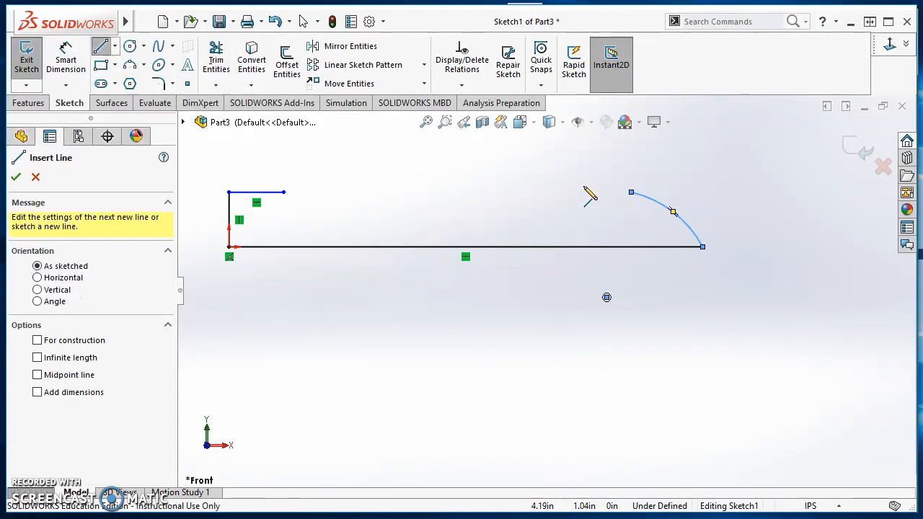
click(632, 194)
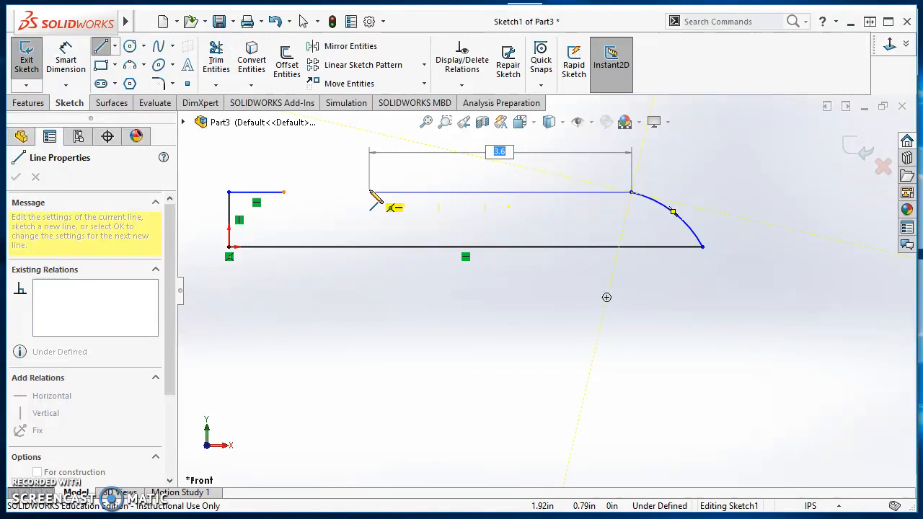
click(369, 193)
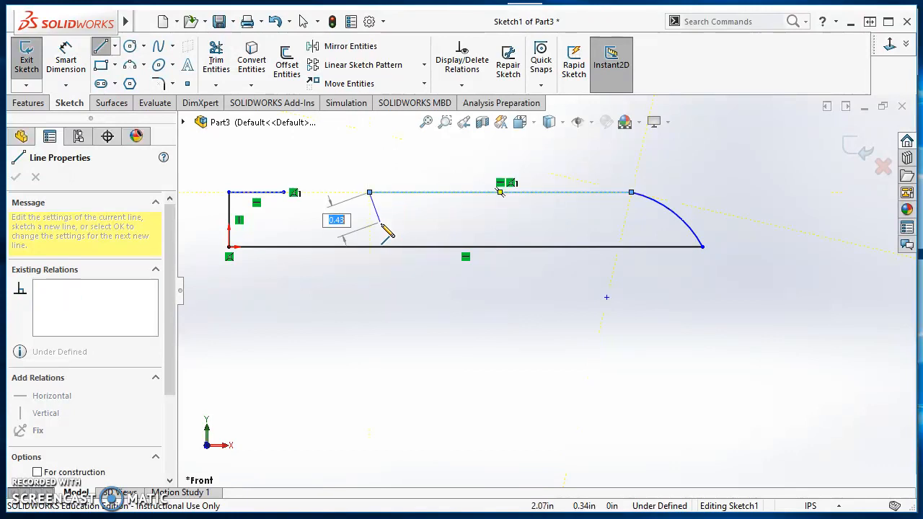
key(Escape)
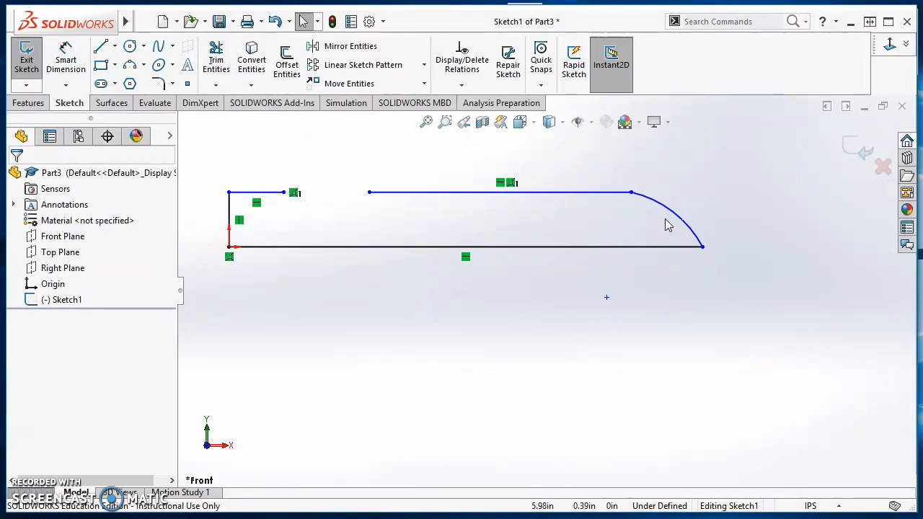
Make the end arc tangent to the long upper horizontal line
click(592, 193)
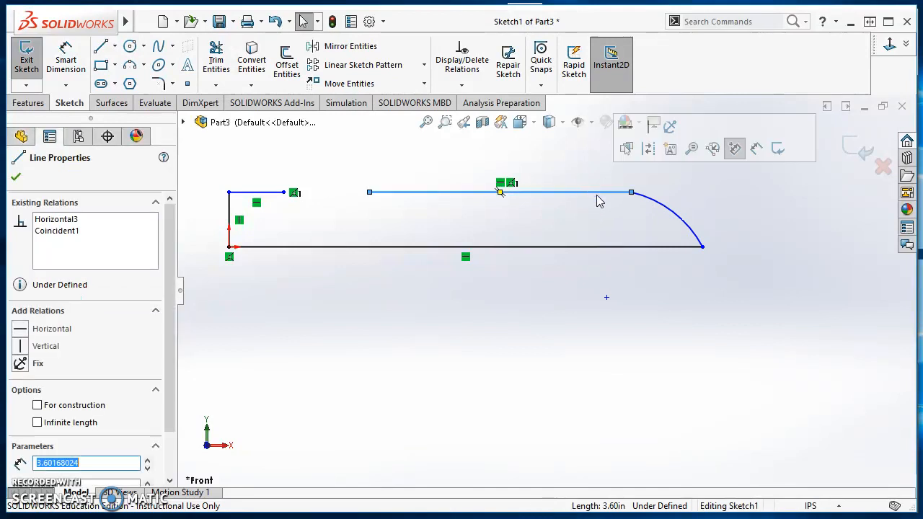
ctrl+click(663, 211)
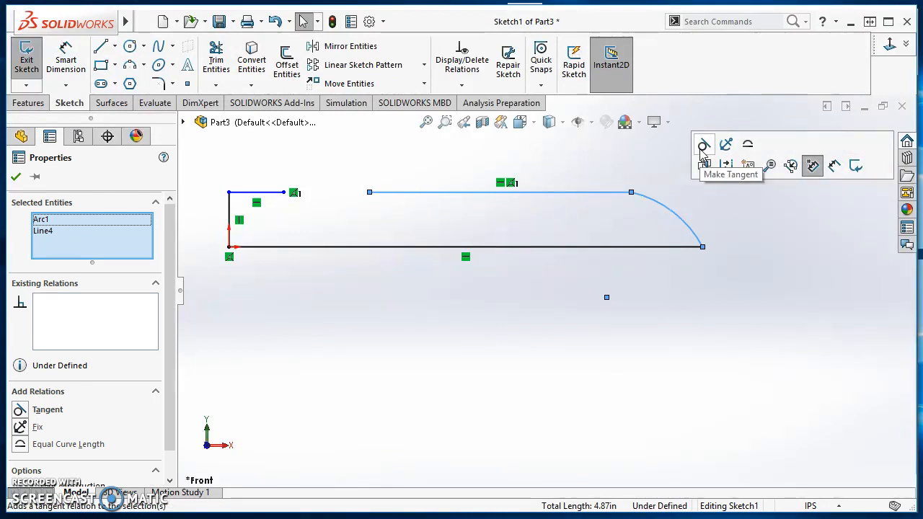
click(702, 146)
click(677, 310)
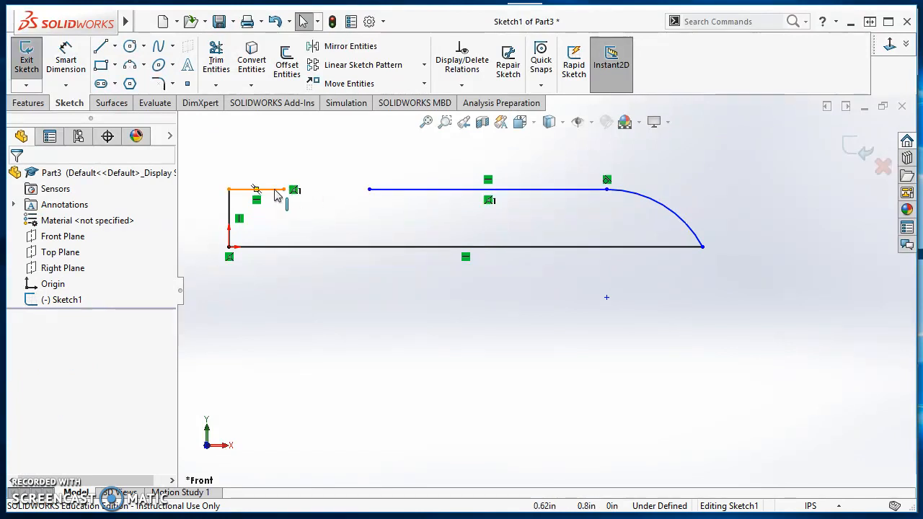
Make the short and long upper horizontal lines collinear
click(403, 193)
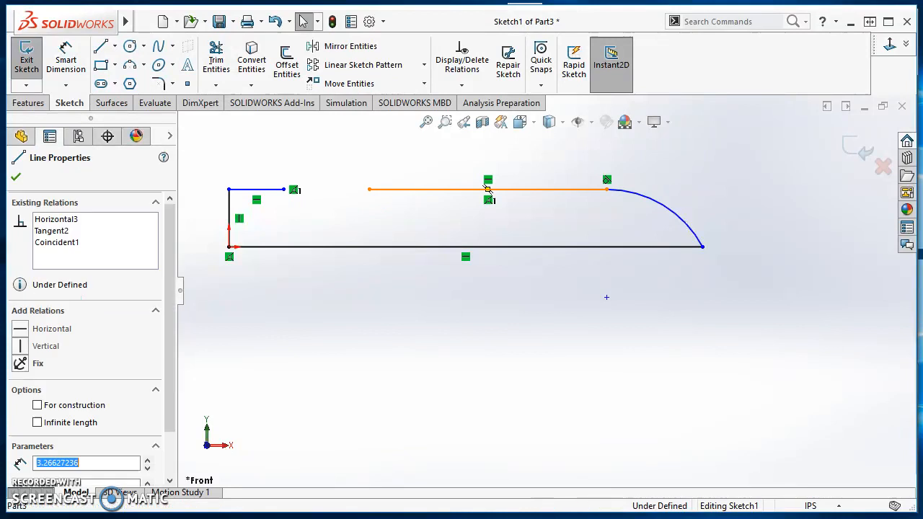
ctrl+click(264, 191)
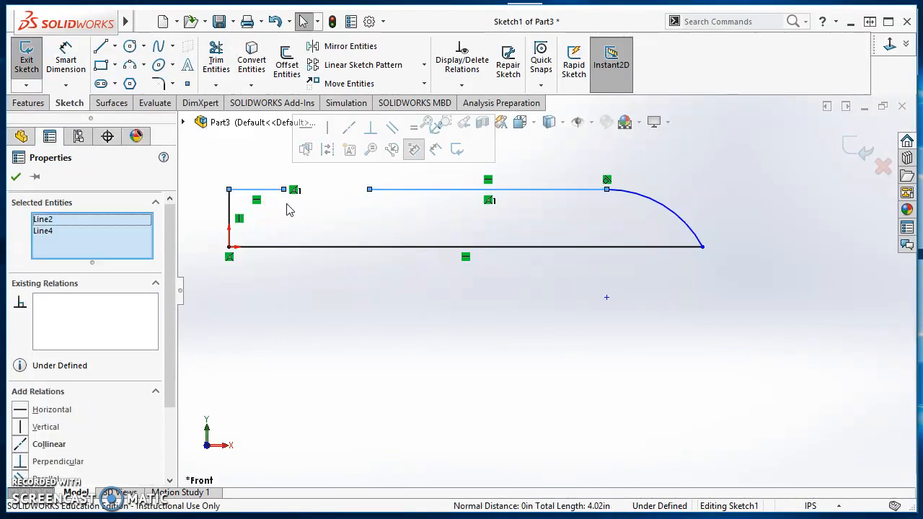
click(349, 136)
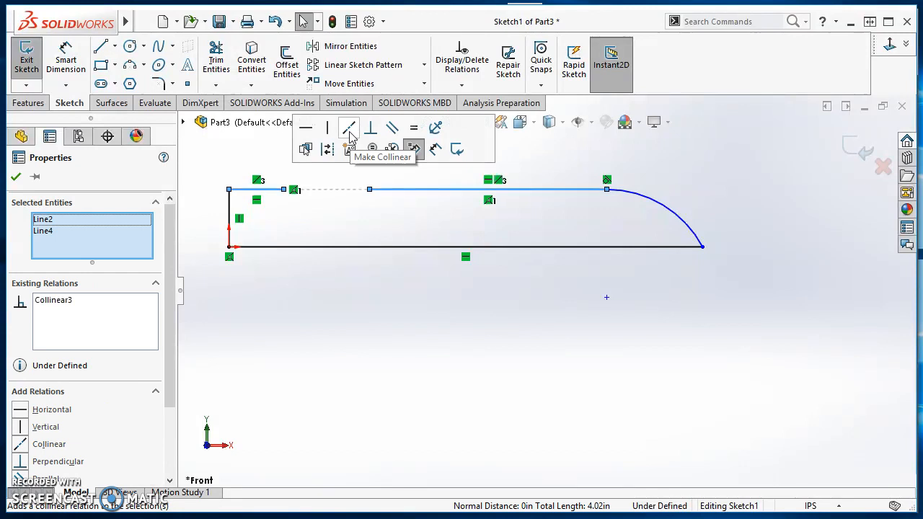
click(505, 375)
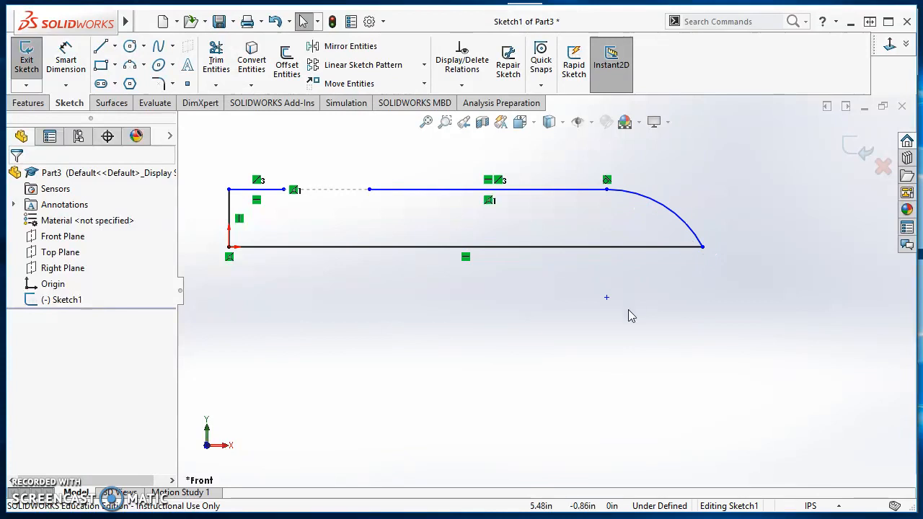
Make the end arc's centre point coincident with the horizontal base line
click(607, 298)
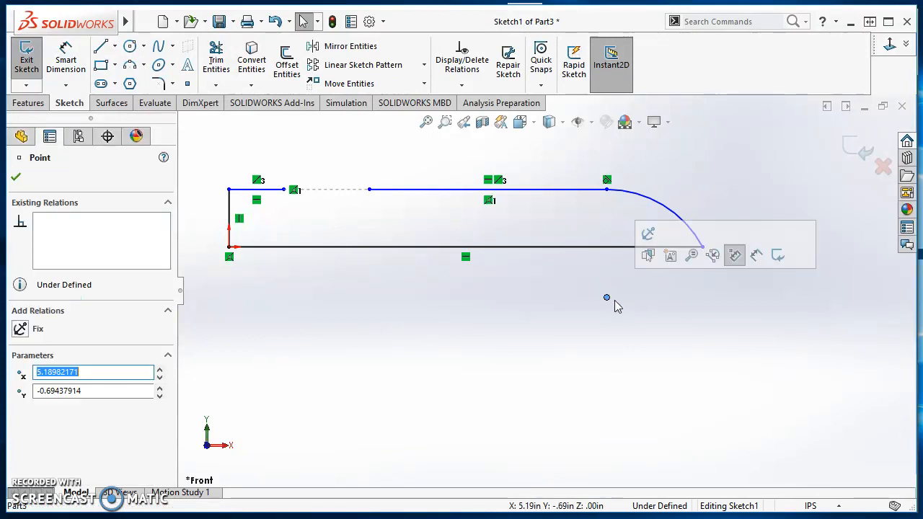
ctrl+click(622, 246)
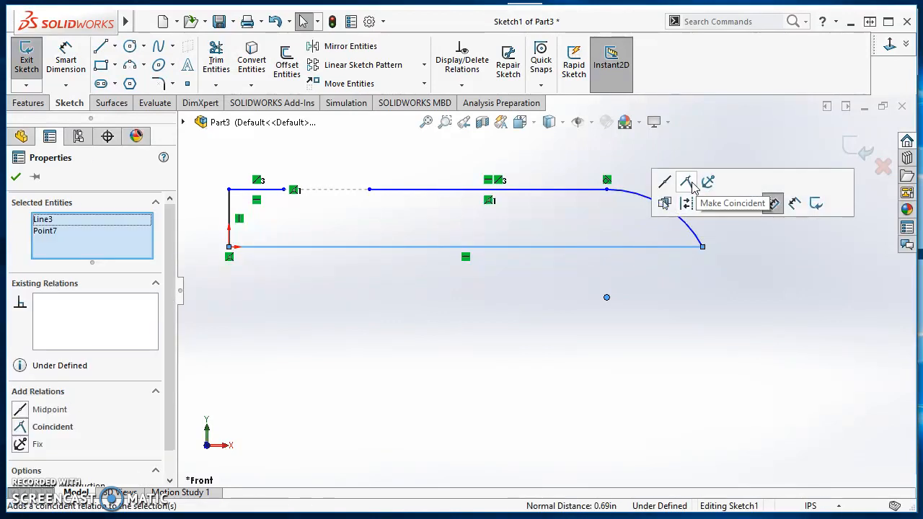
click(687, 181)
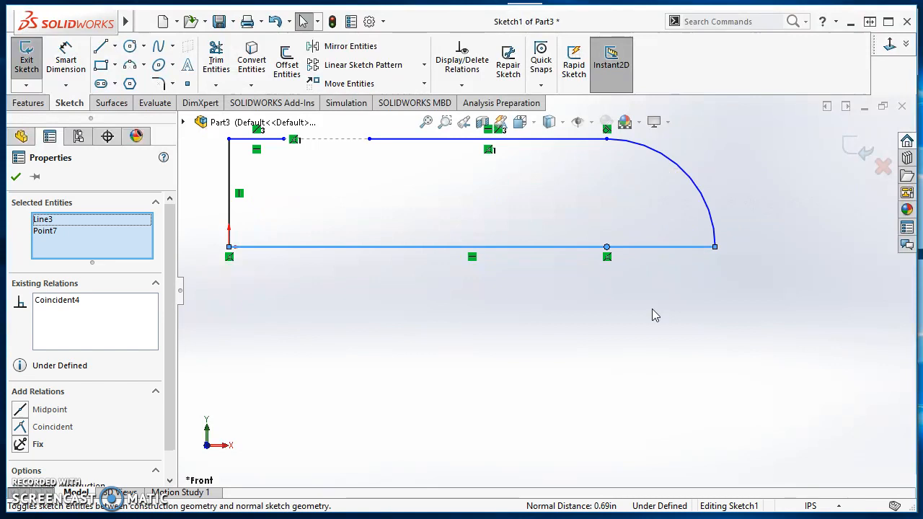
click(628, 366)
Add a vertical relation between the end arc's centre point and the arc's upper endpoint
scroll(632, 364, up, 3)
scroll(536, 339, down, 1)
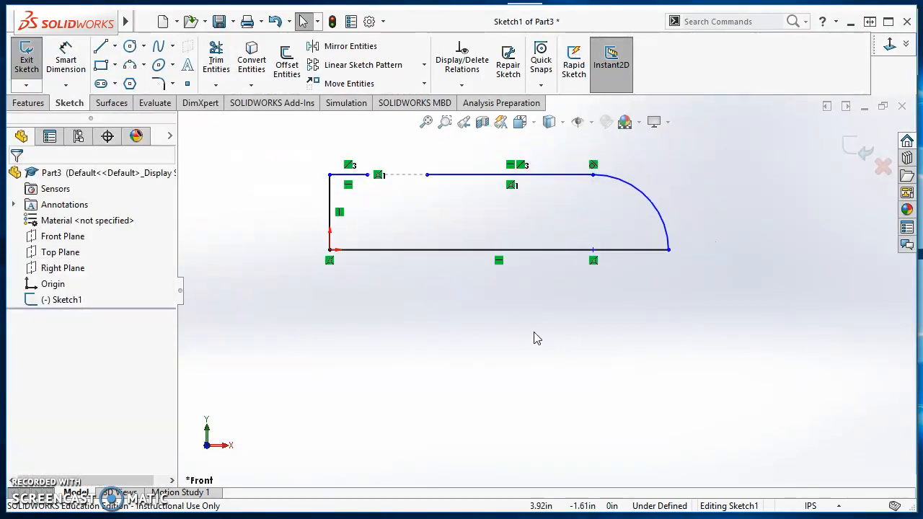
click(593, 251)
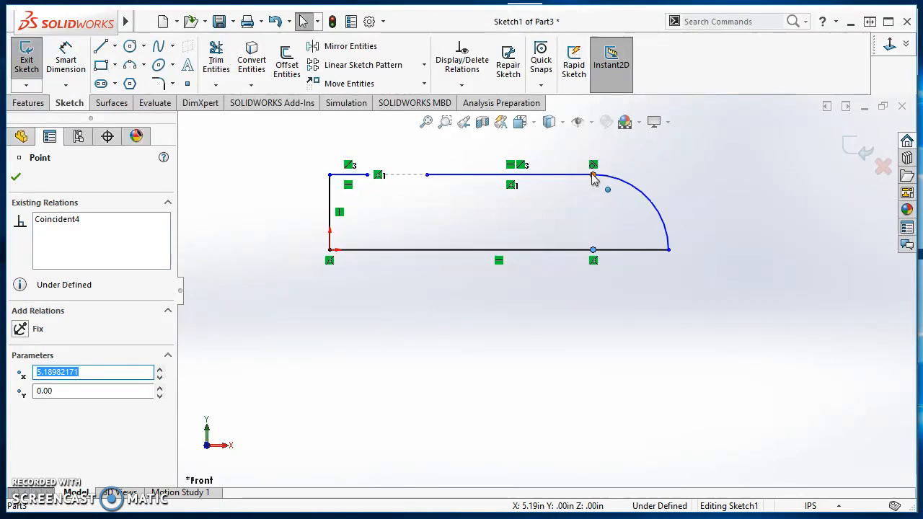
ctrl+click(592, 175)
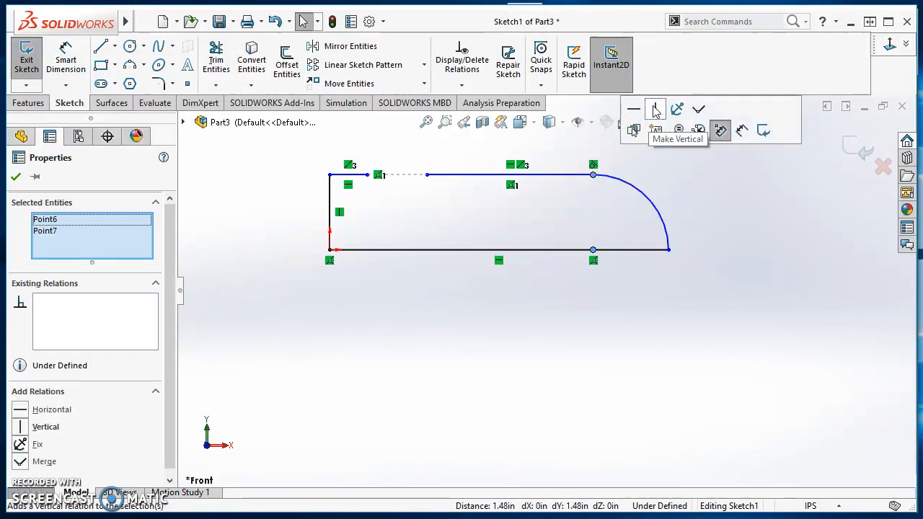
click(655, 110)
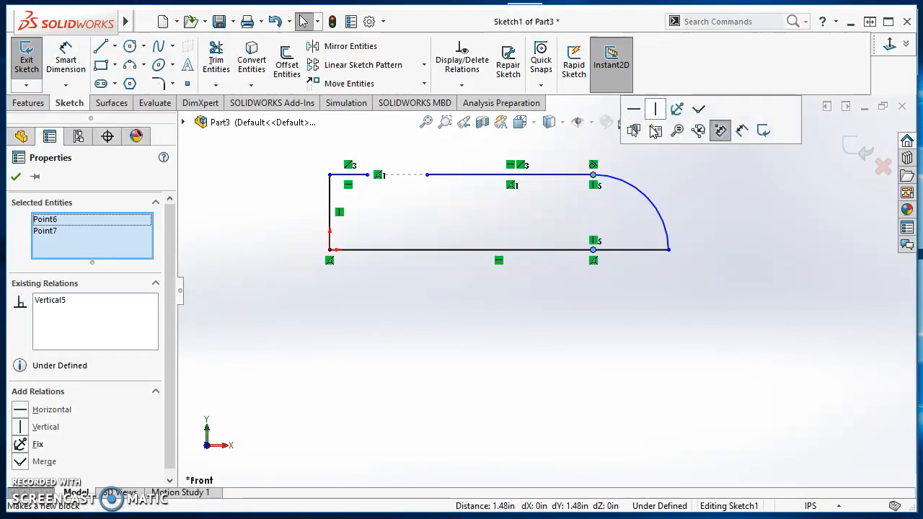
click(610, 368)
Dimension the end arc's radius as 0.75 in
scroll(503, 220, up, 1)
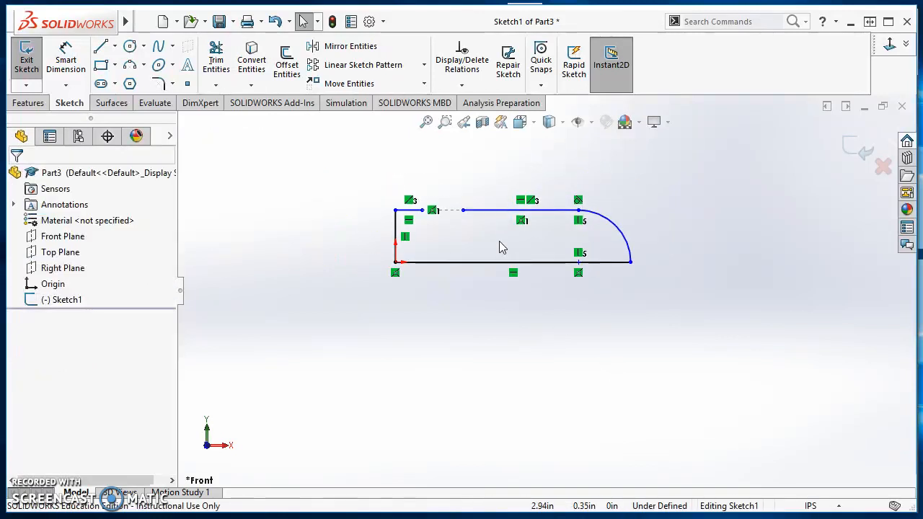
scroll(502, 245, down, 1)
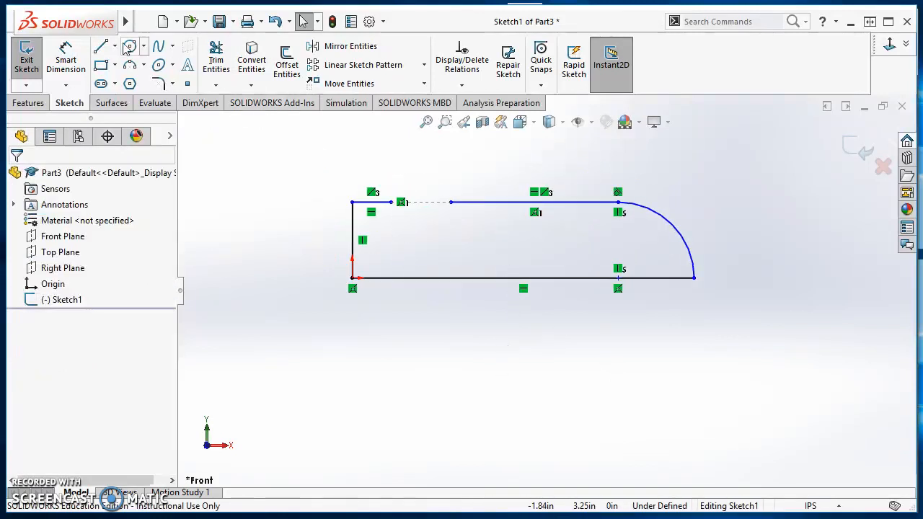
click(66, 51)
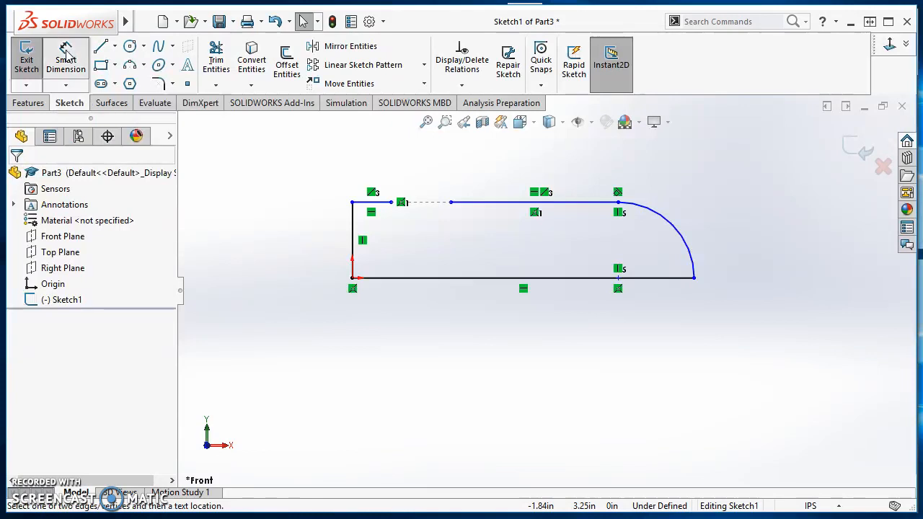
click(673, 226)
click(766, 185)
text(.75)
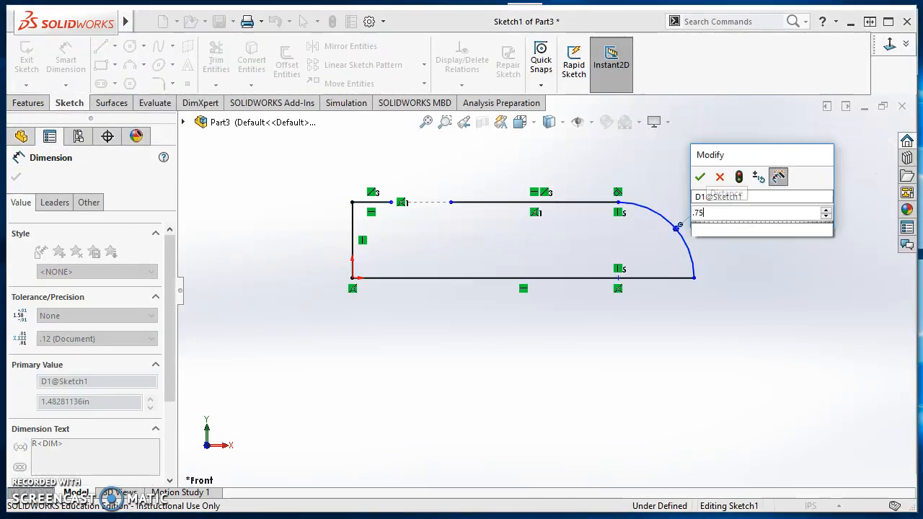
key(Return)
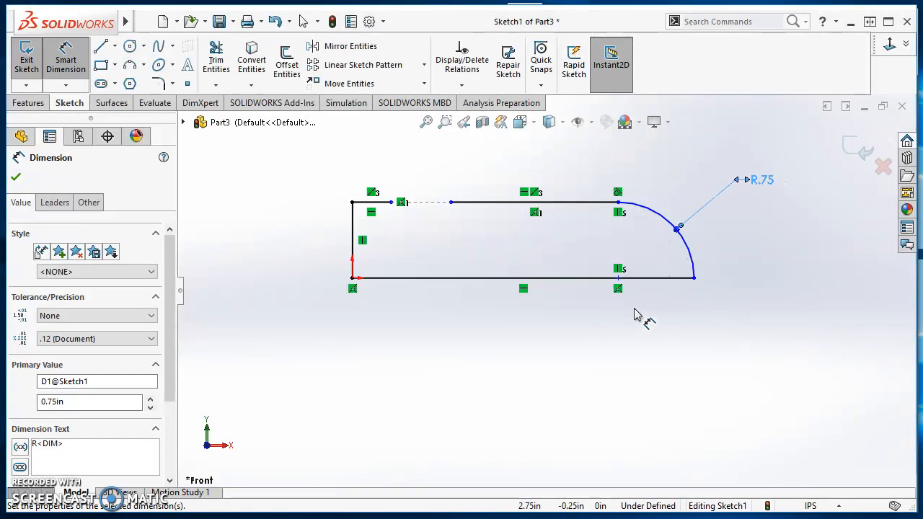
Dimension the horizontal base line's length as 6.5 in
click(591, 284)
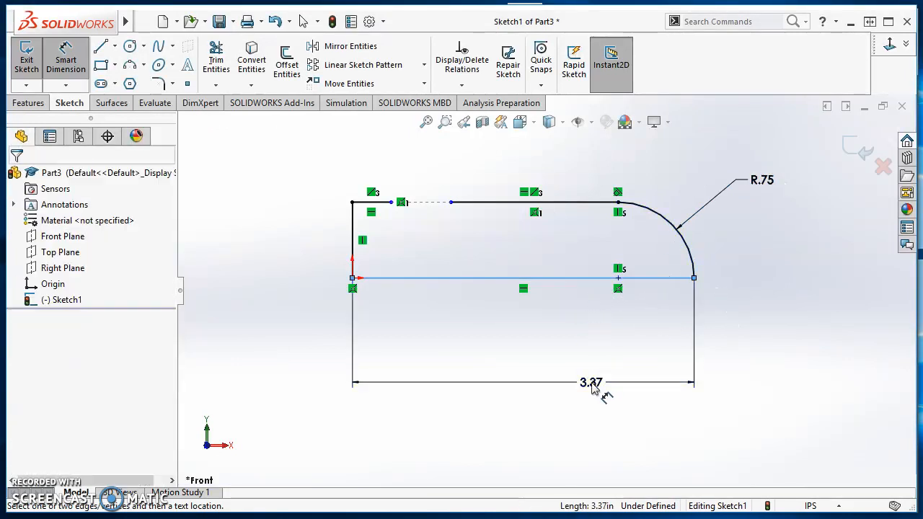
click(595, 388)
text(6.5)
key(Return)
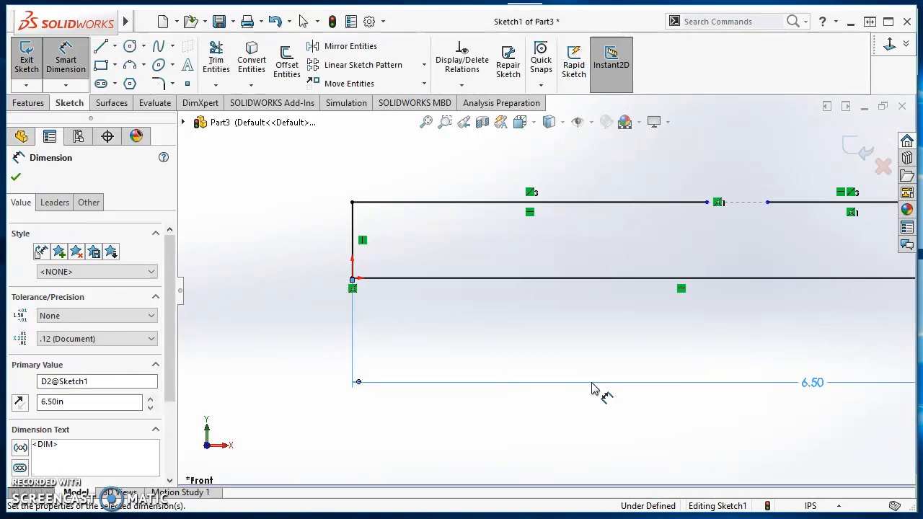
Dimension the upper horizontal line that starts at the vertical end line as 0.75 in long
scroll(576, 310, up, 3)
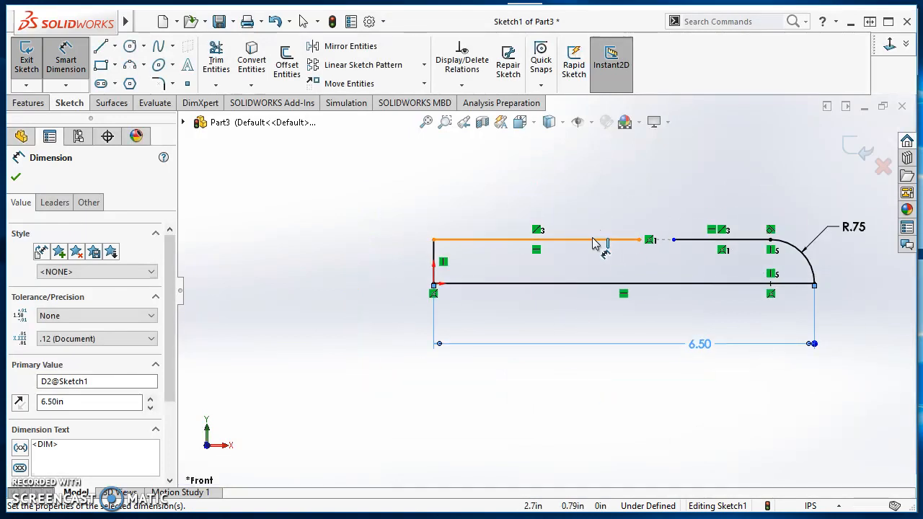
click(593, 243)
click(549, 179)
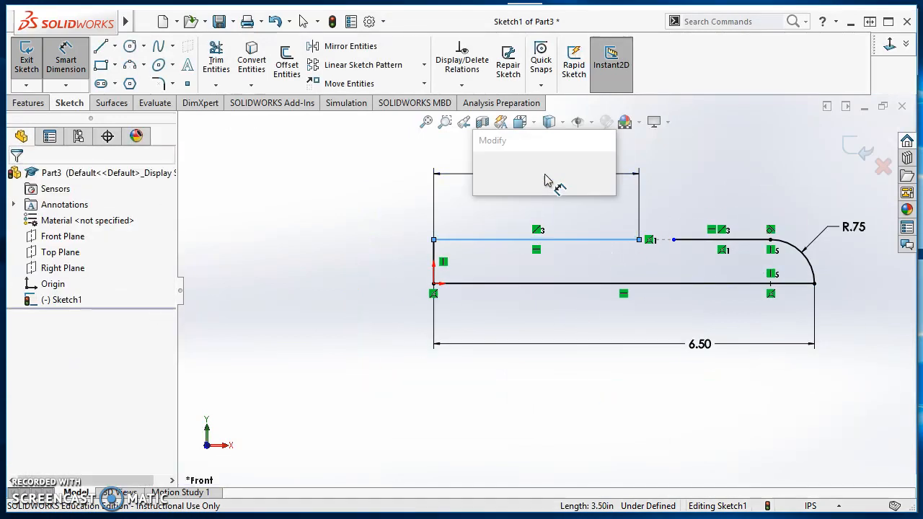
text(.75)
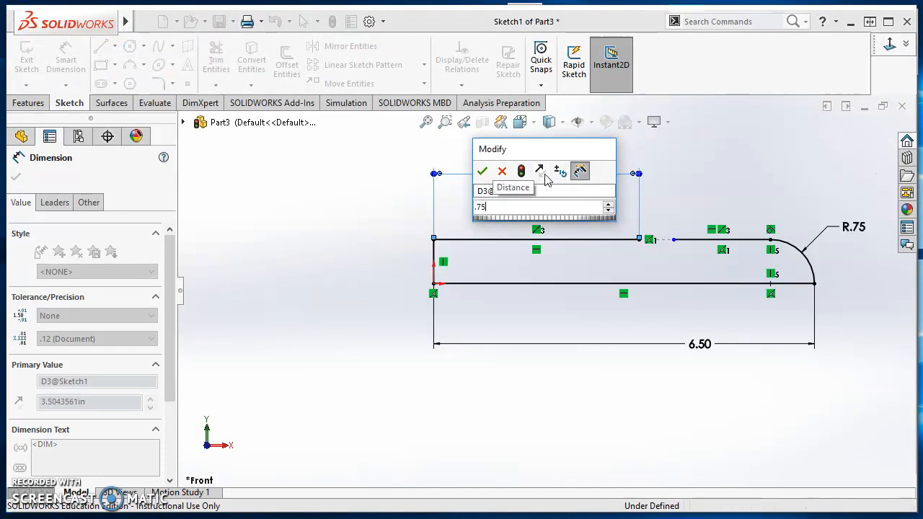
key(Return)
scroll(595, 269, down, 3)
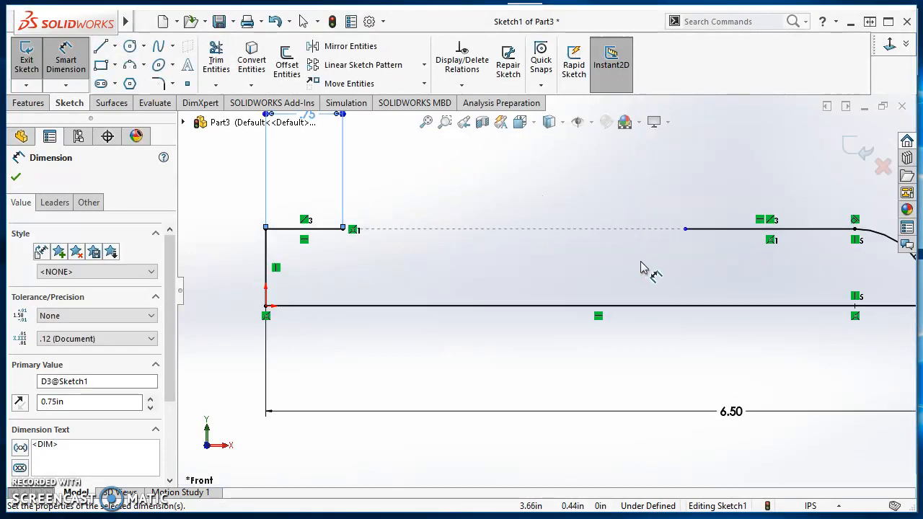
scroll(586, 274, up, 2)
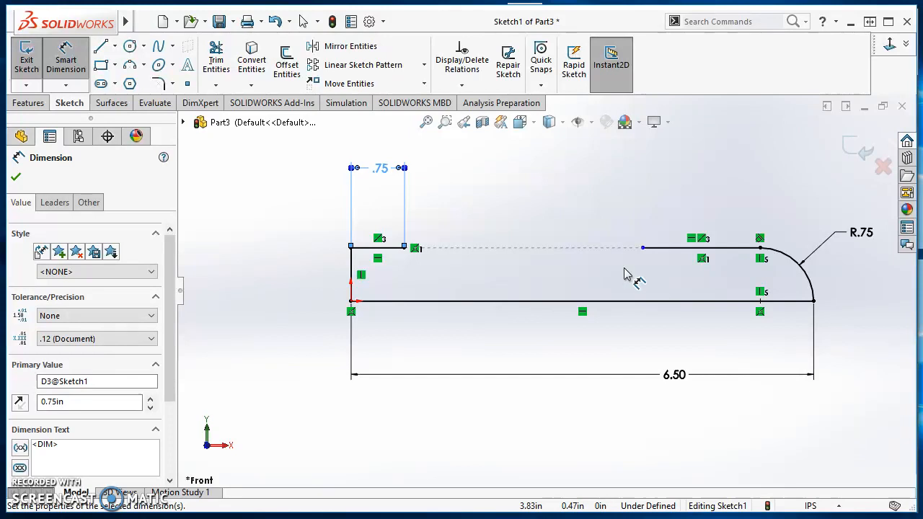
key(Escape)
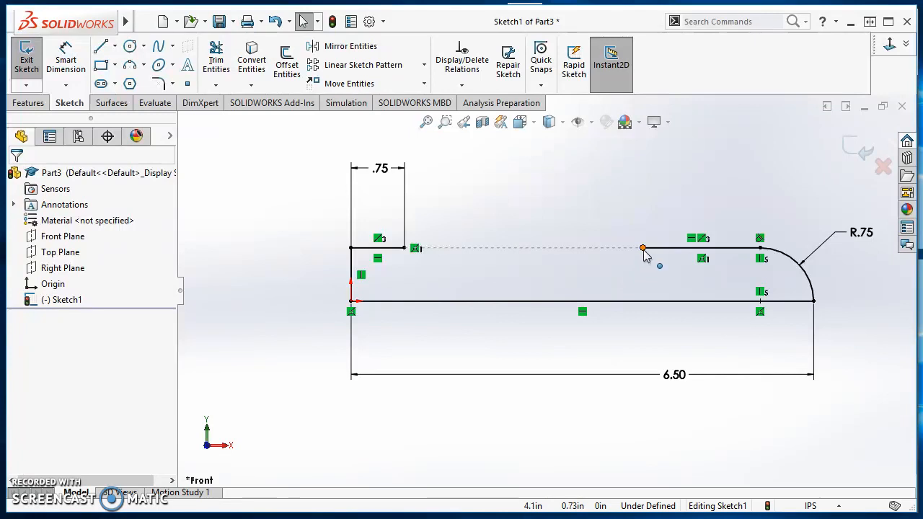
Stretch the free end of the arc-side upper line toward the 0.75 in line, leaving a smaller gap
drag(644, 252, 484, 262)
key(Escape)
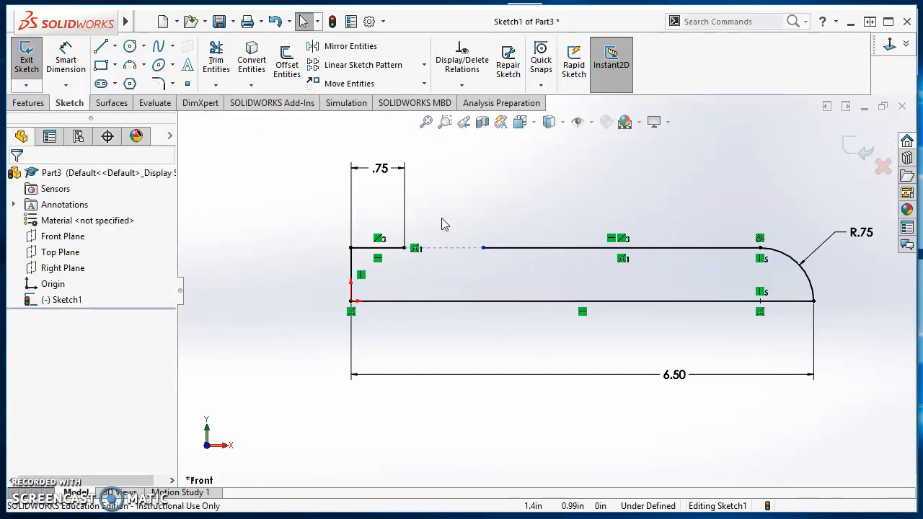
Sketch a centerpoint arc dipping below the gap, centred above it, from the 0.75 in line's end to just short of the long line
scroll(477, 268, down, 3)
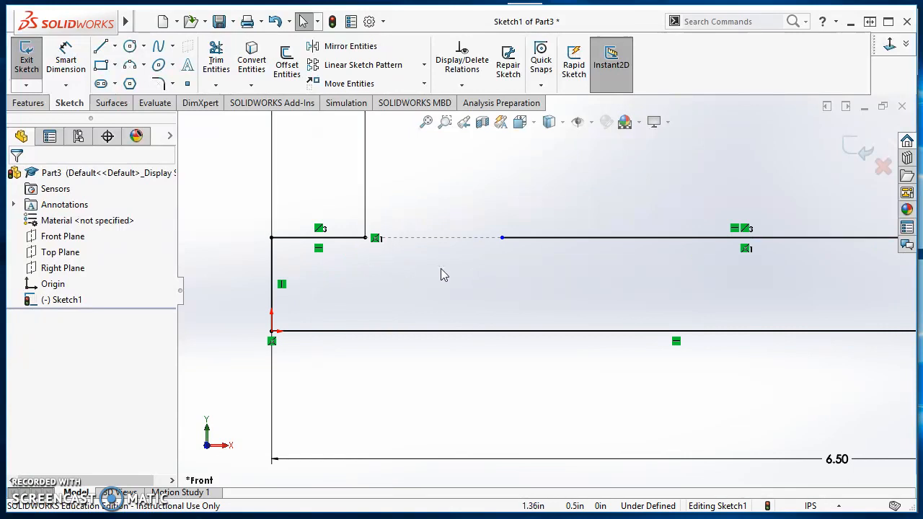
click(144, 65)
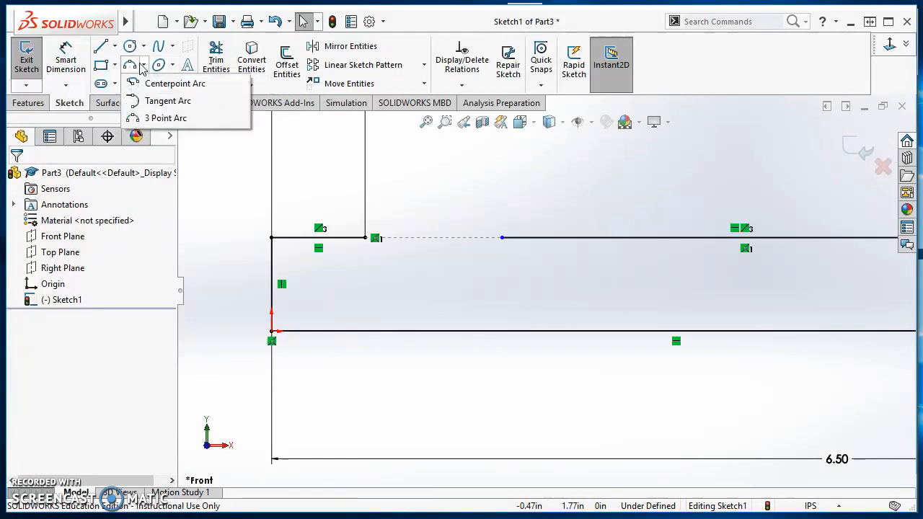
click(159, 86)
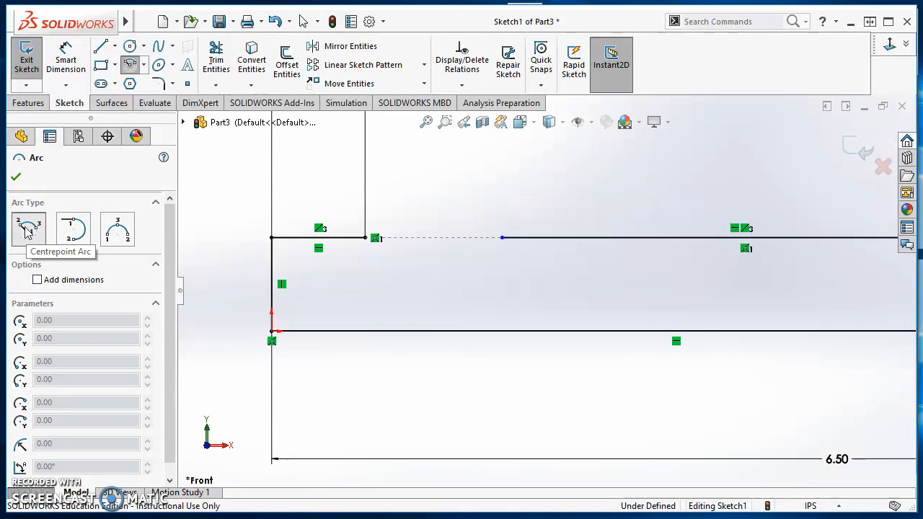
click(432, 185)
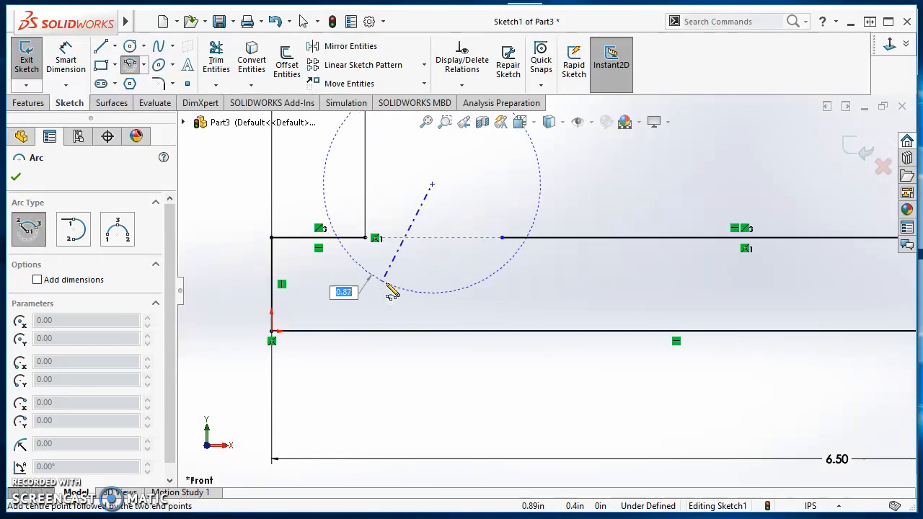
click(366, 238)
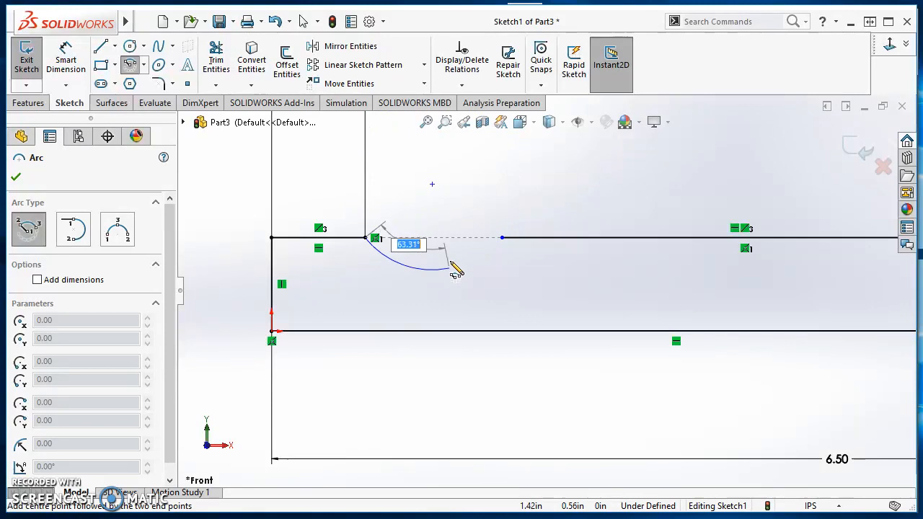
click(503, 262)
key(Escape)
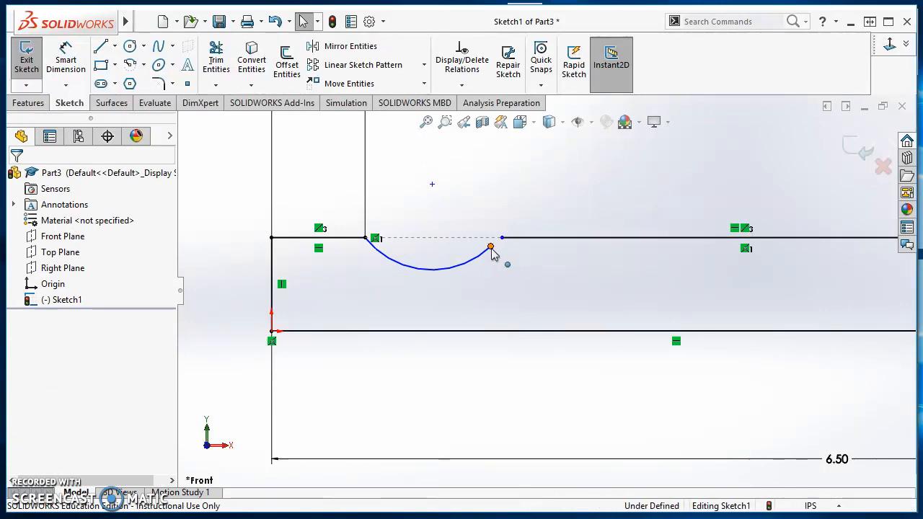
Merge the groove arc's free endpoint with the near endpoint of the long upper line
click(492, 250)
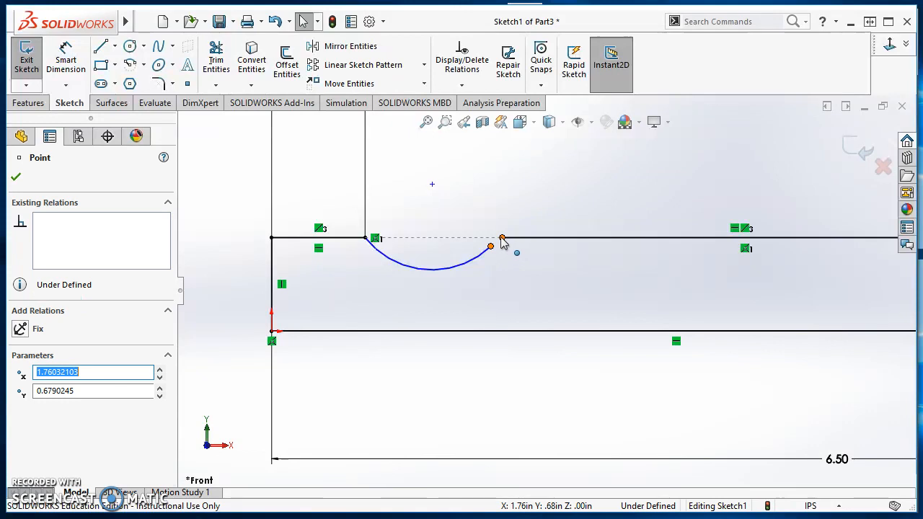
ctrl+click(502, 239)
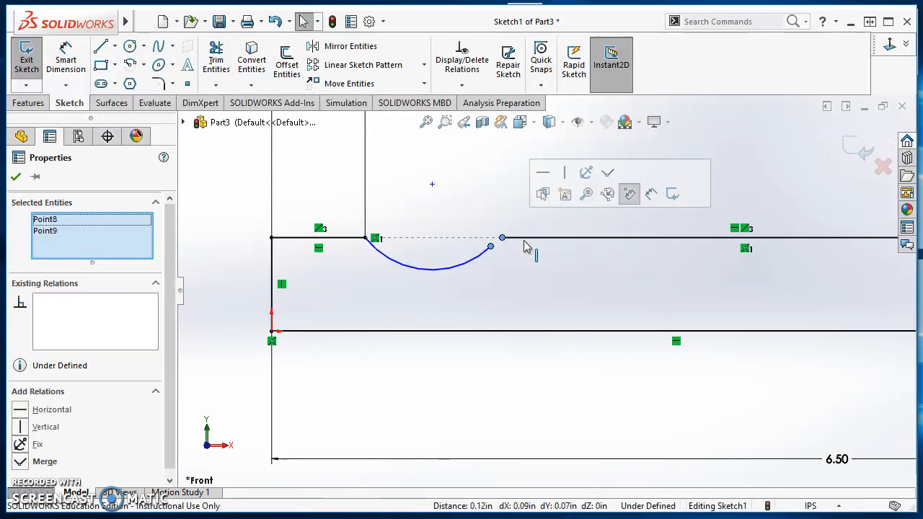
click(608, 176)
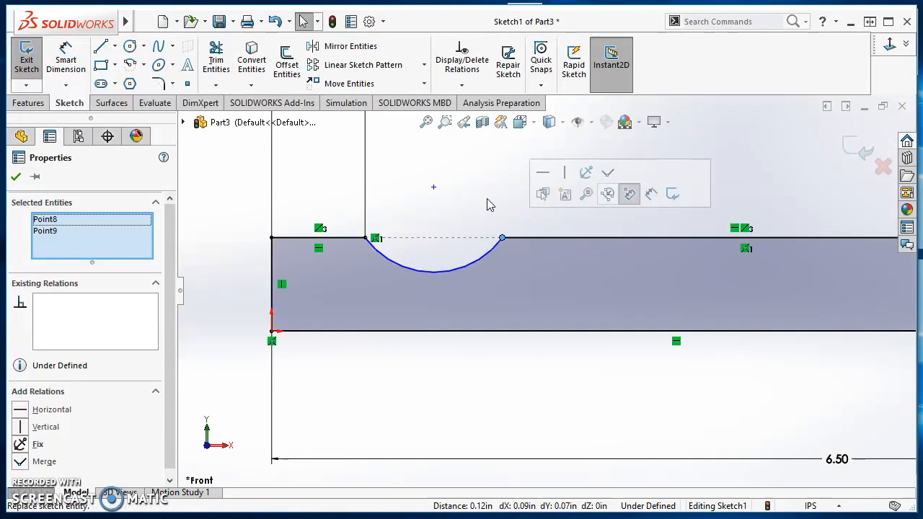
click(487, 205)
Dimension the groove arc's centre point at 1.5 in horizontally from the vertical end line
scroll(464, 275, up, 3)
scroll(473, 265, down, 1)
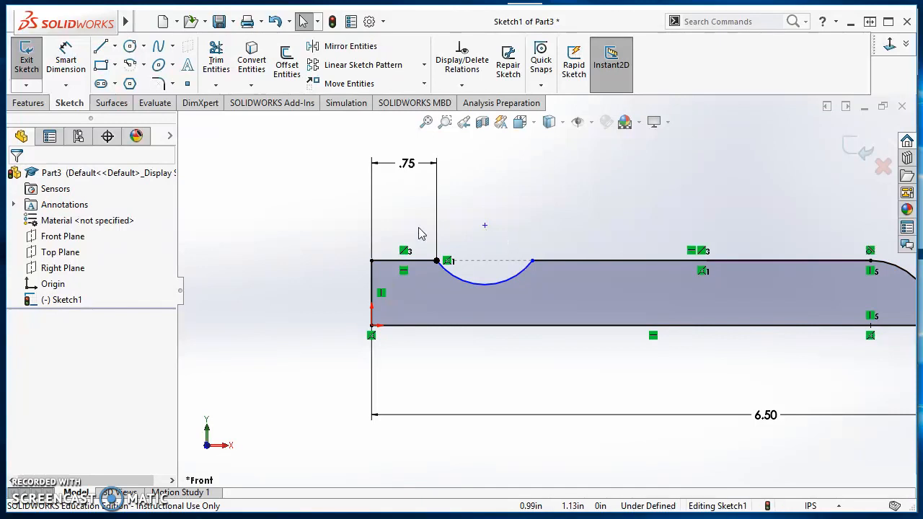
click(70, 49)
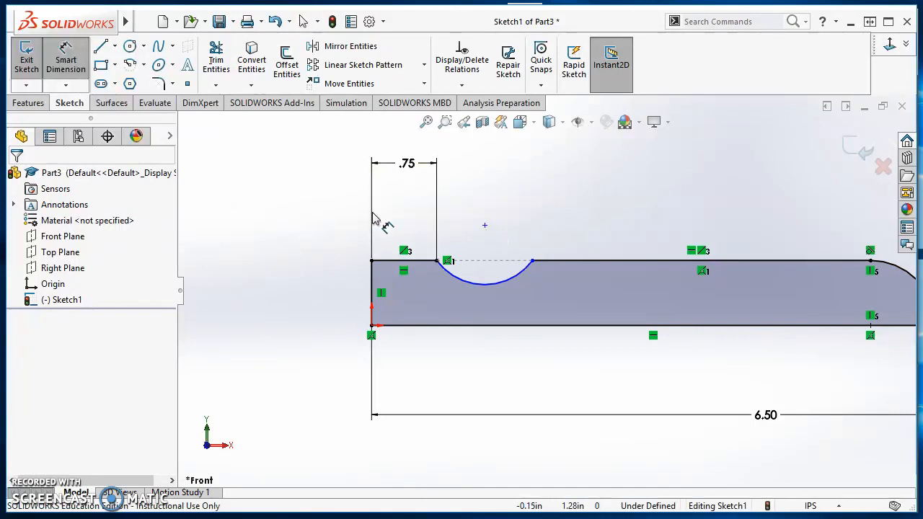
click(485, 227)
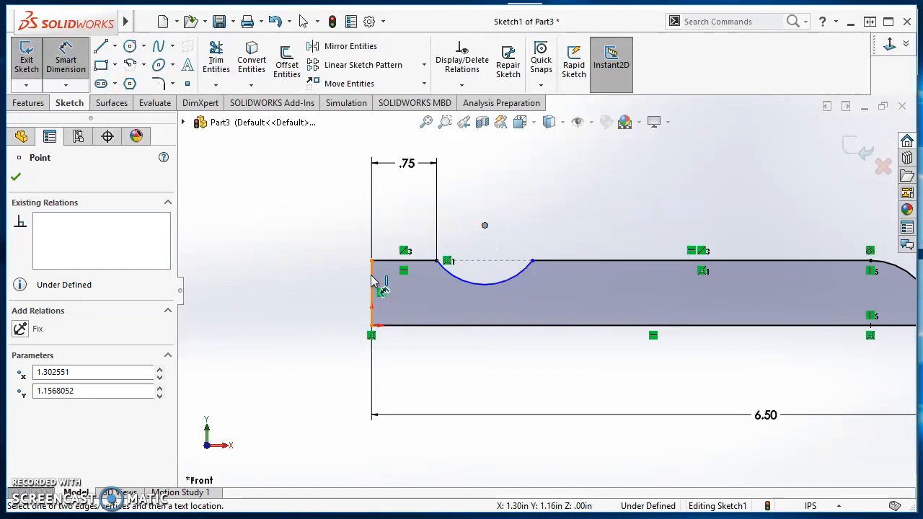
click(372, 292)
key(f)
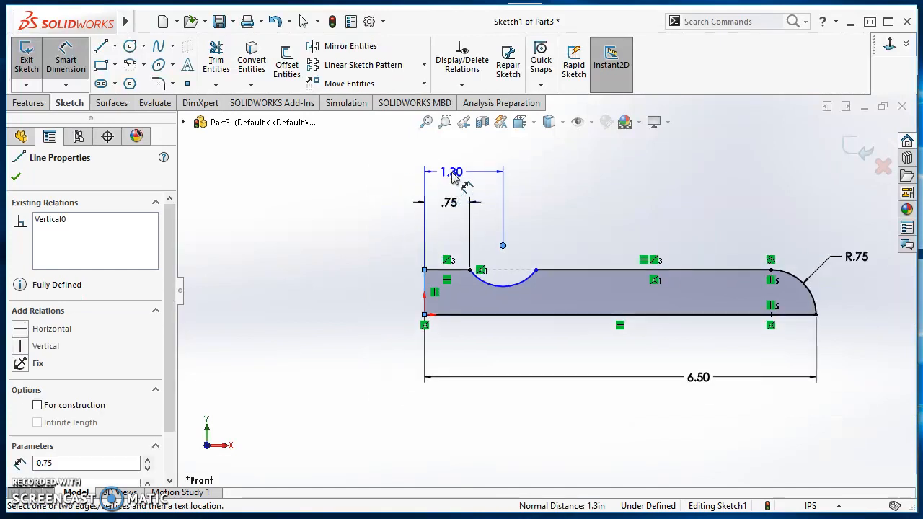
click(453, 178)
text(1.3)
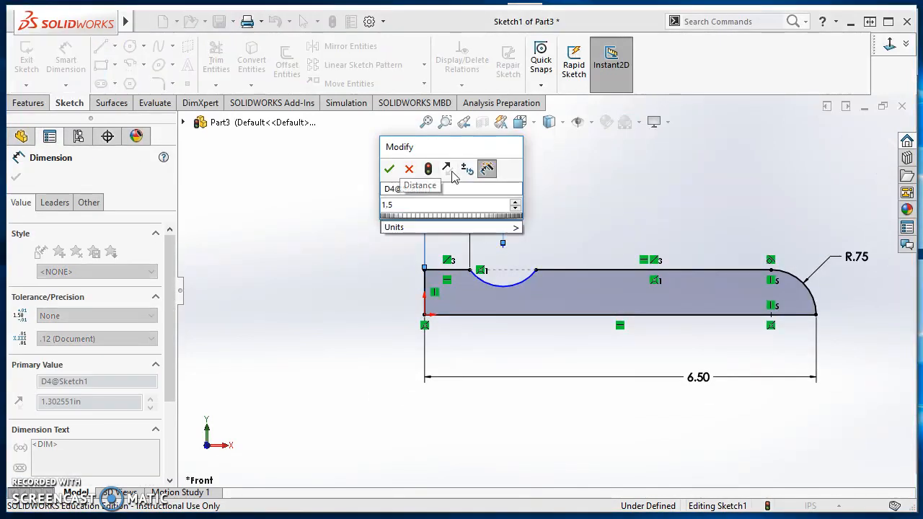
key(Return)
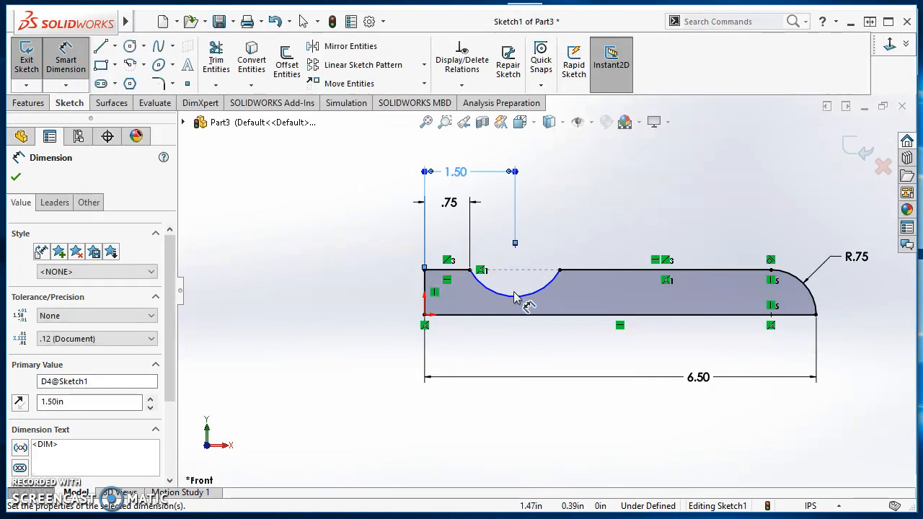
Dimension the groove arc with a radius of 1 in and finish dimensioning
click(513, 303)
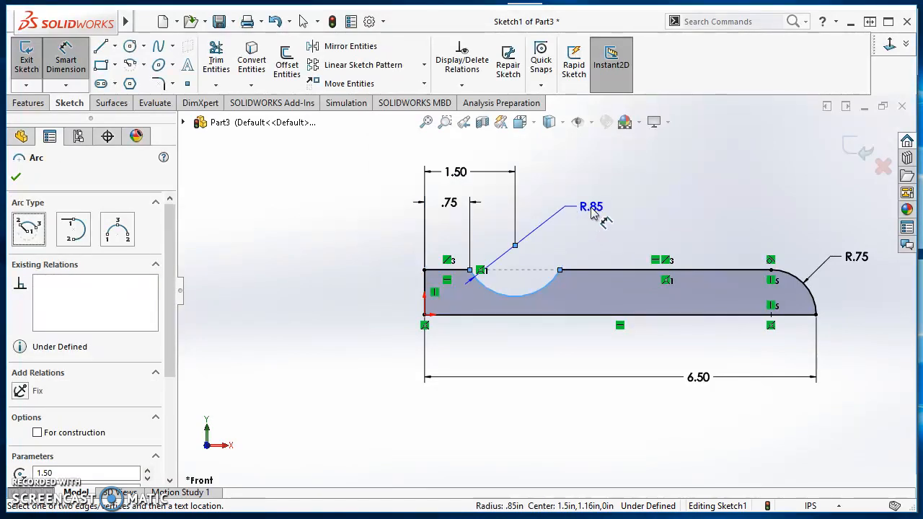
click(595, 202)
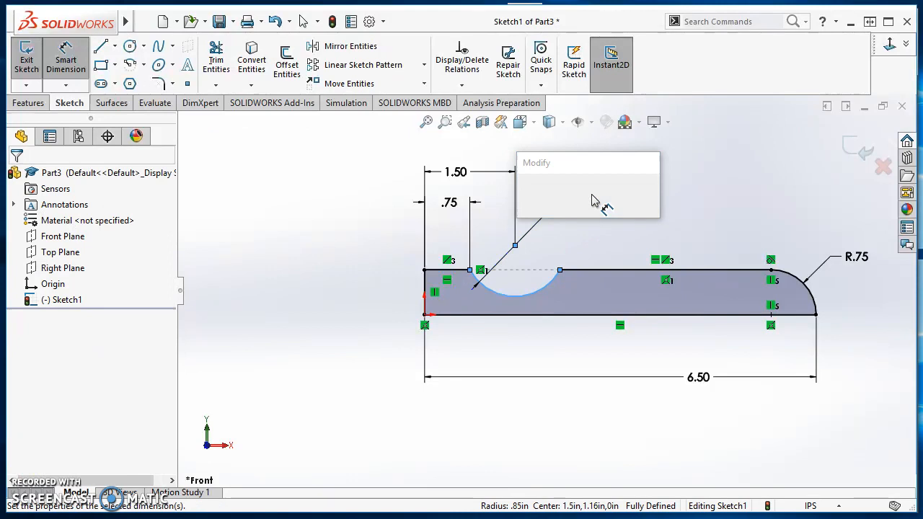
text(1)
key(Return)
key(Escape)
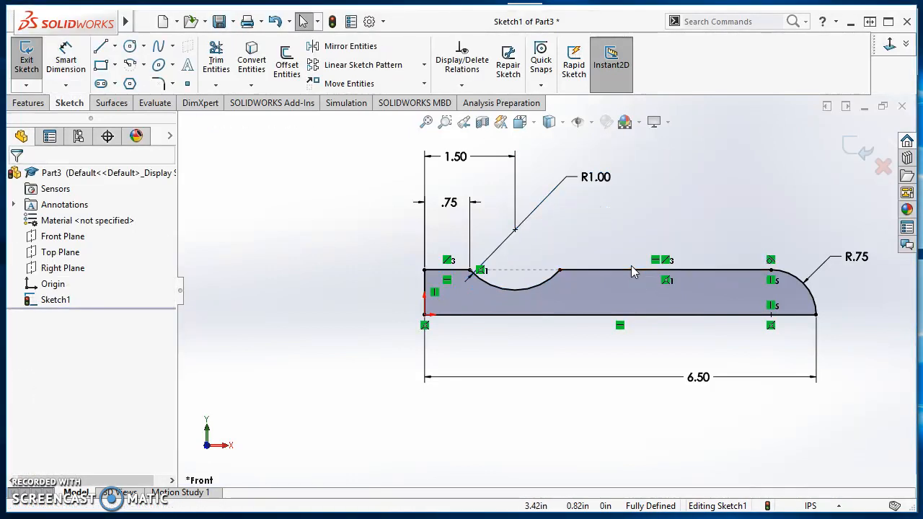
scroll(645, 334, down, 2)
scroll(657, 318, up, 2)
scroll(634, 310, down, 2)
scroll(553, 280, up, 2)
scroll(539, 271, down, 2)
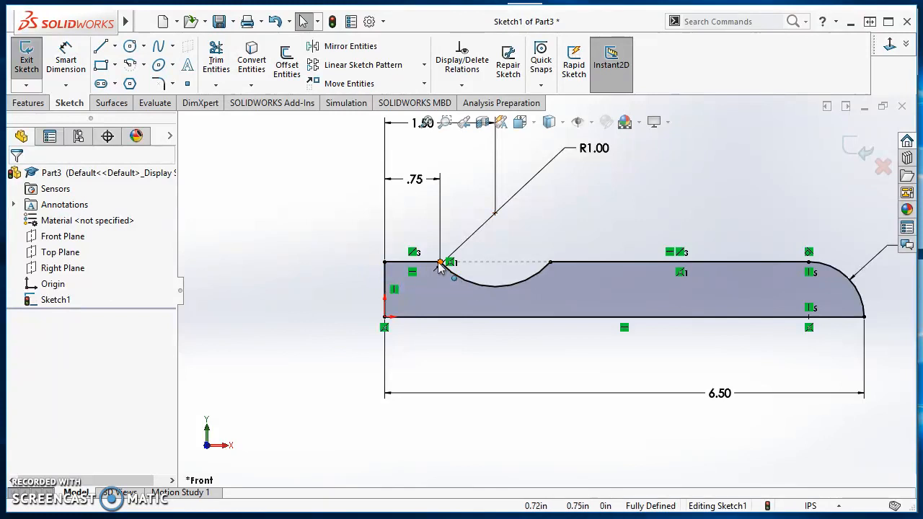
scroll(609, 259, up, 2)
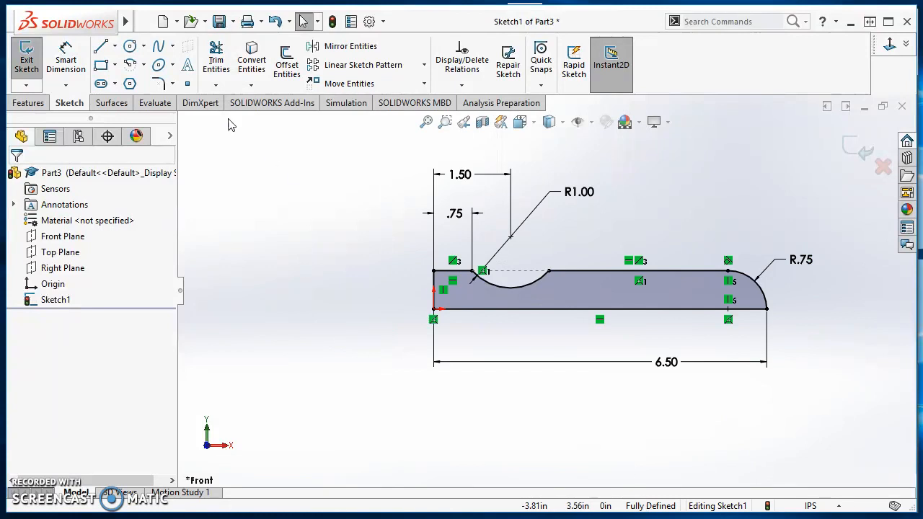
Revolve the closed half-profile 360 degrees about its 6.50 in base line as a solid boss
click(32, 103)
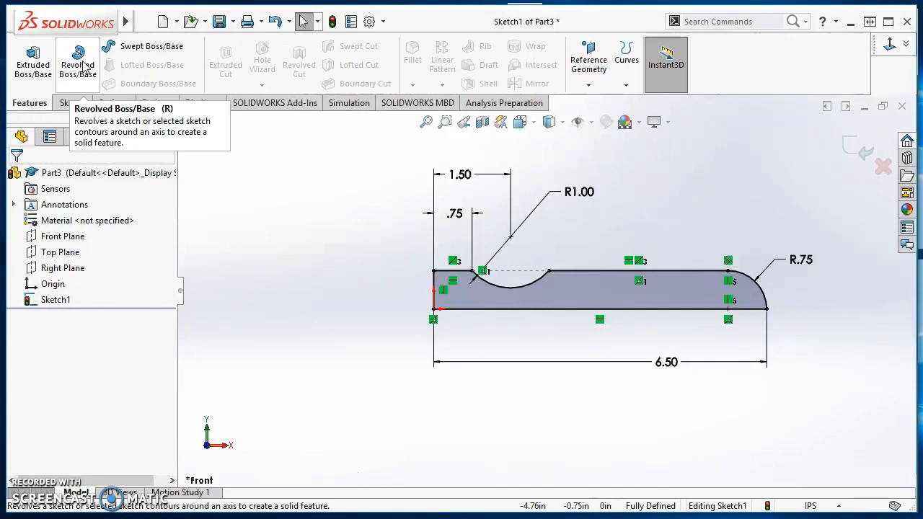
click(85, 66)
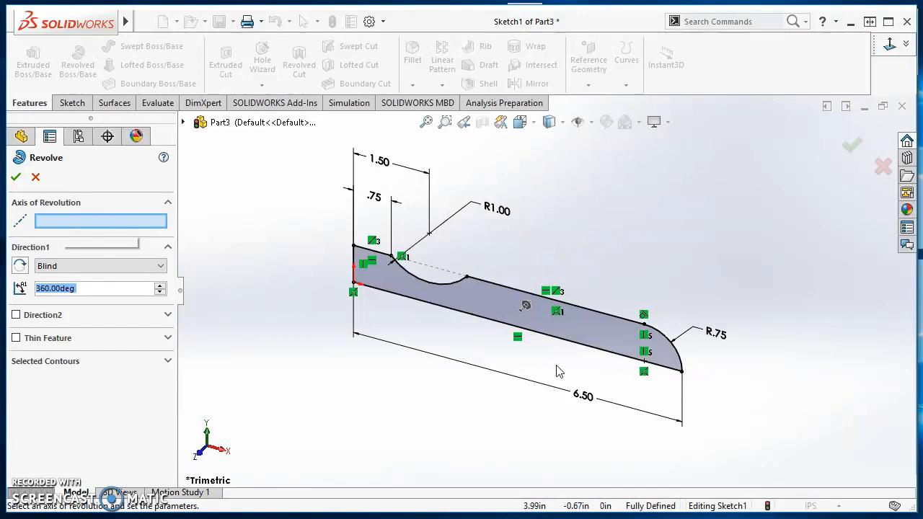
click(492, 326)
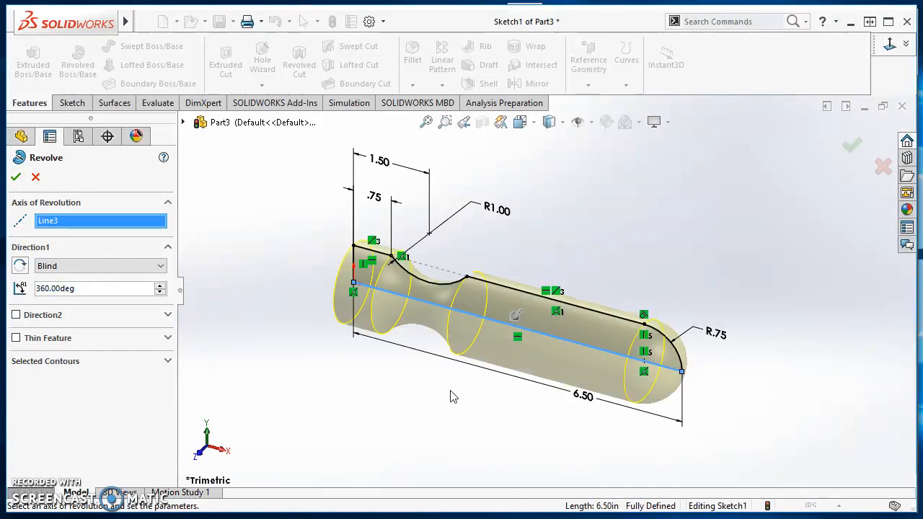
click(15, 178)
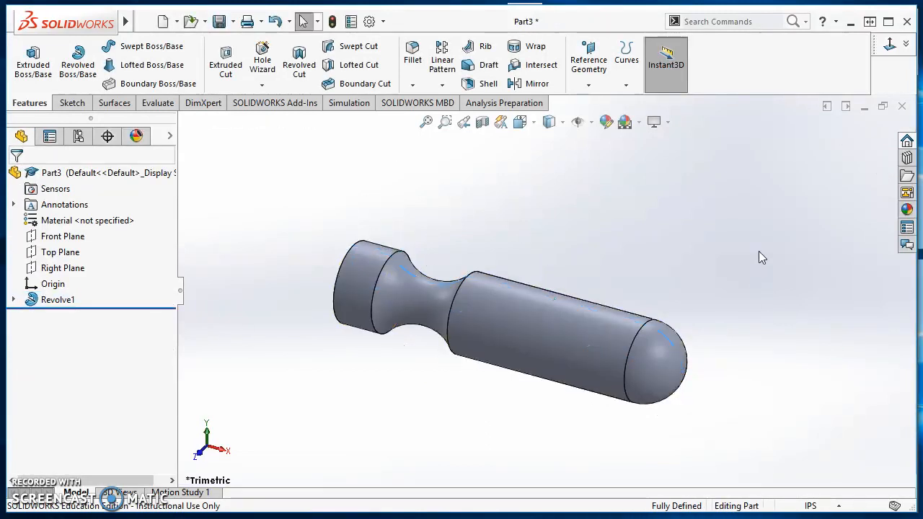